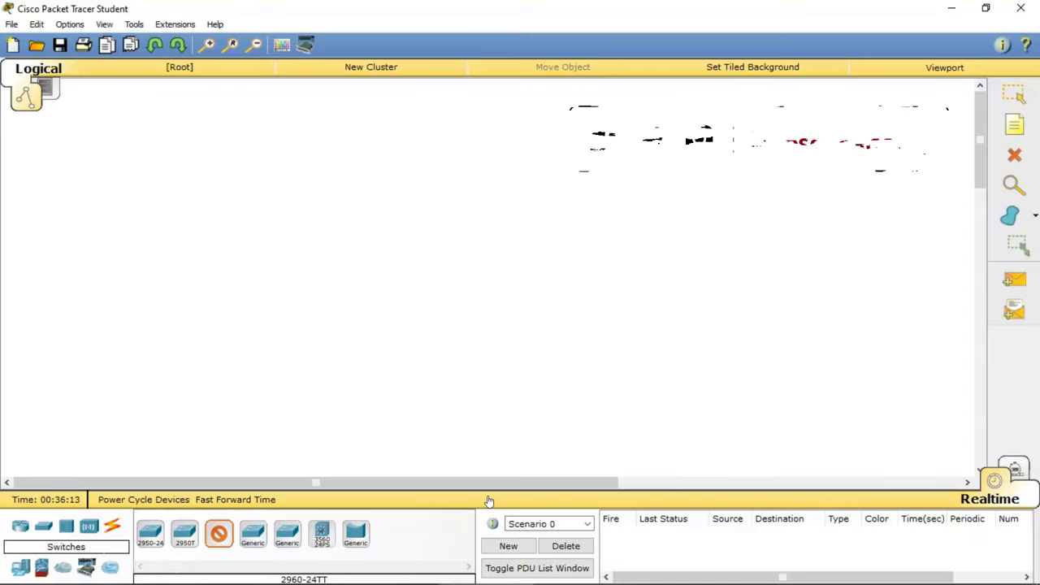
# Place a 2960 switch near the top of the canvas.
pyautogui.press('Escape')
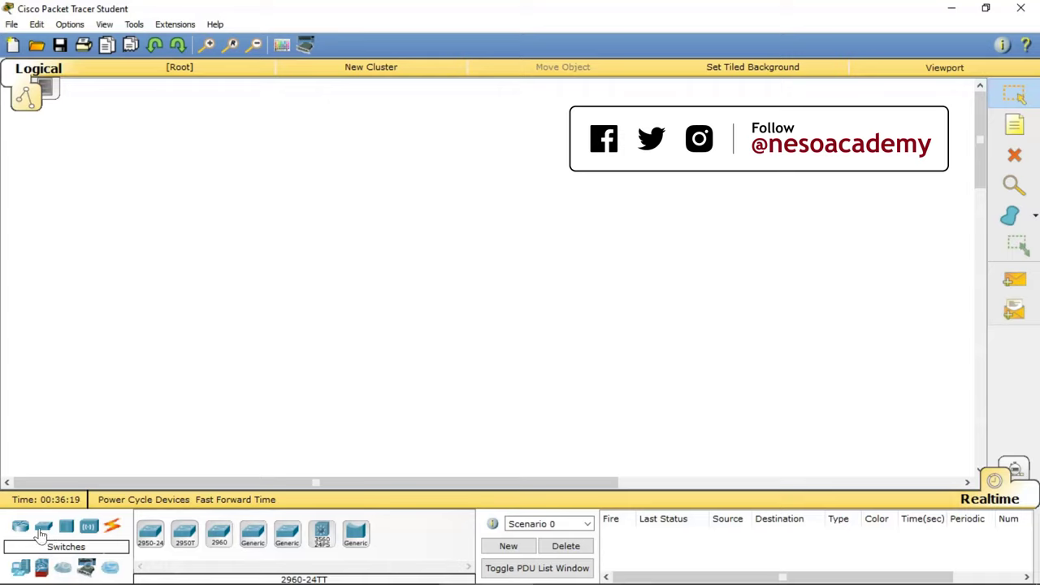
pyautogui.click(219, 537)
pyautogui.click(430, 143)
# Place five Generic PCs in a row below the switch.
pyautogui.click(20, 568)
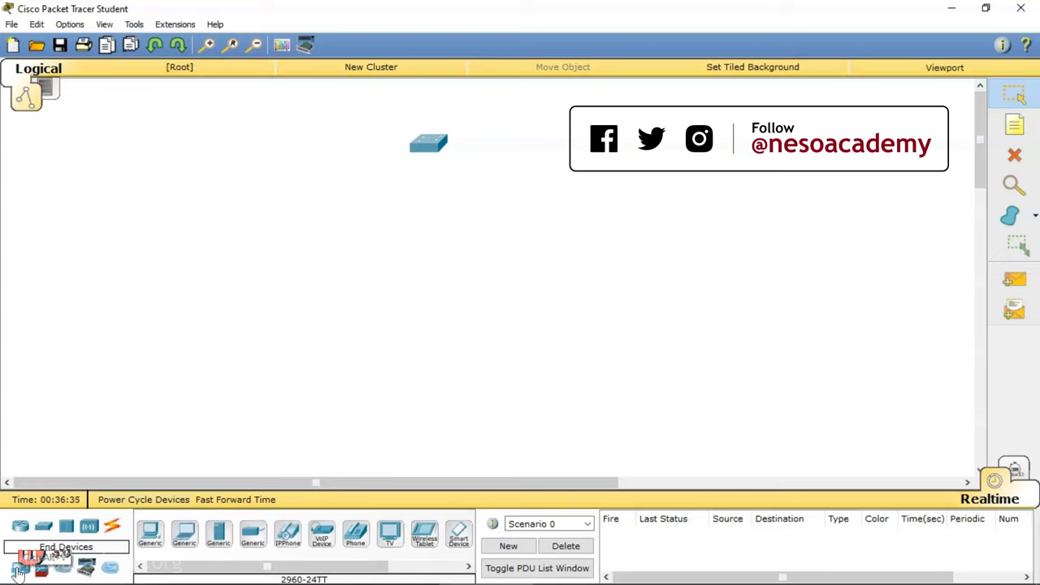
pyautogui.click(148, 536)
pyautogui.click(178, 339)
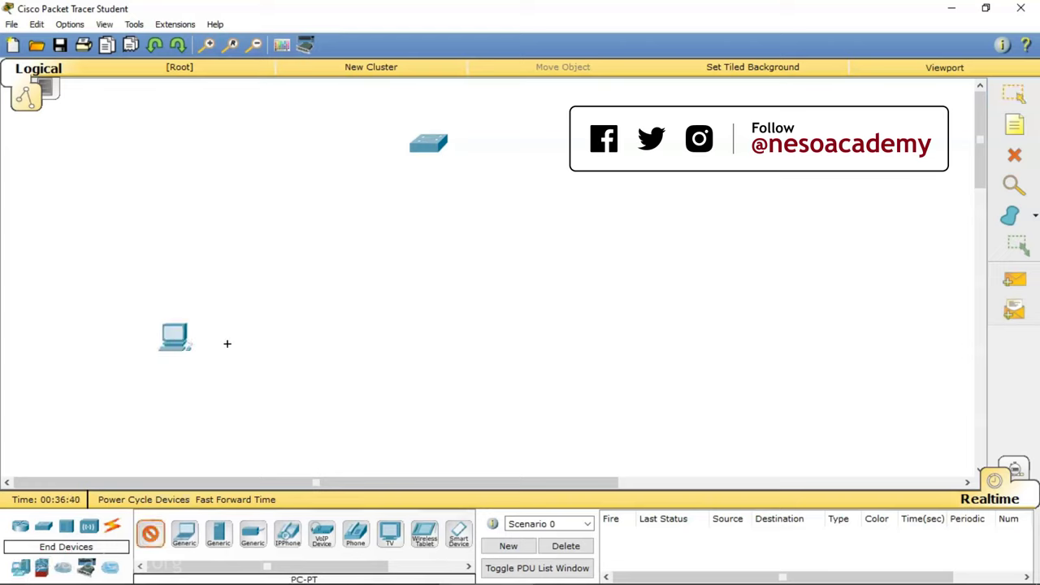
pyautogui.click(301, 339)
pyautogui.click(405, 339)
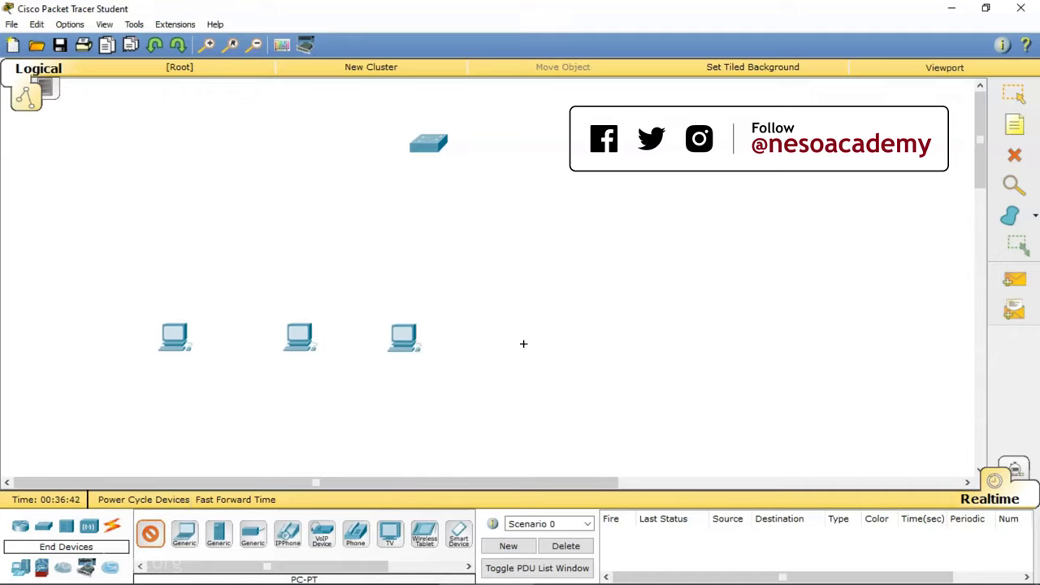
pyautogui.click(520, 339)
pyautogui.click(636, 330)
pyautogui.click(111, 526)
pyautogui.click(150, 537)
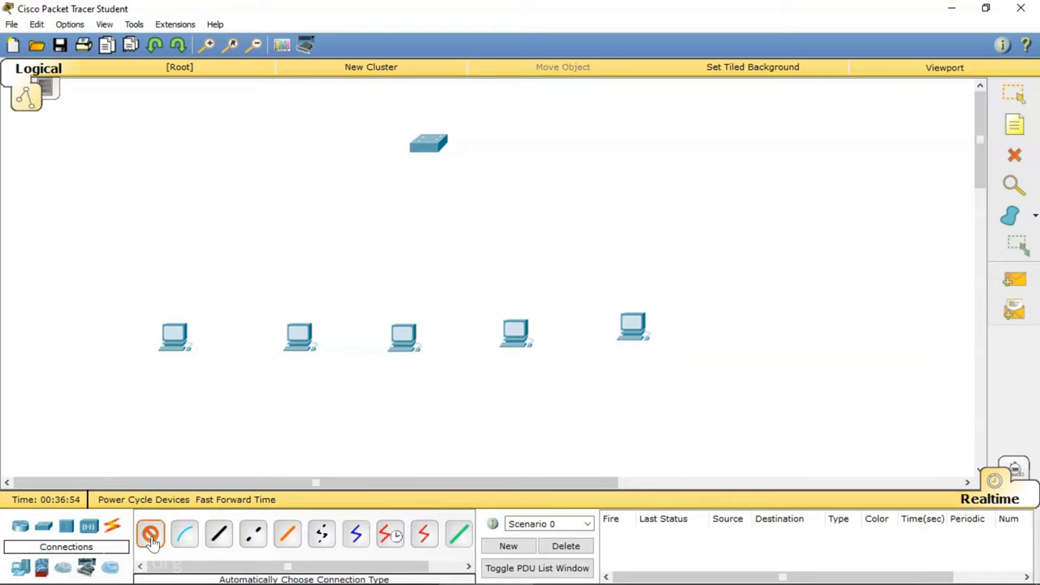
# Connect each of the five PCs to the 2960 switch with automatic-type cables.
pyautogui.click(151, 538)
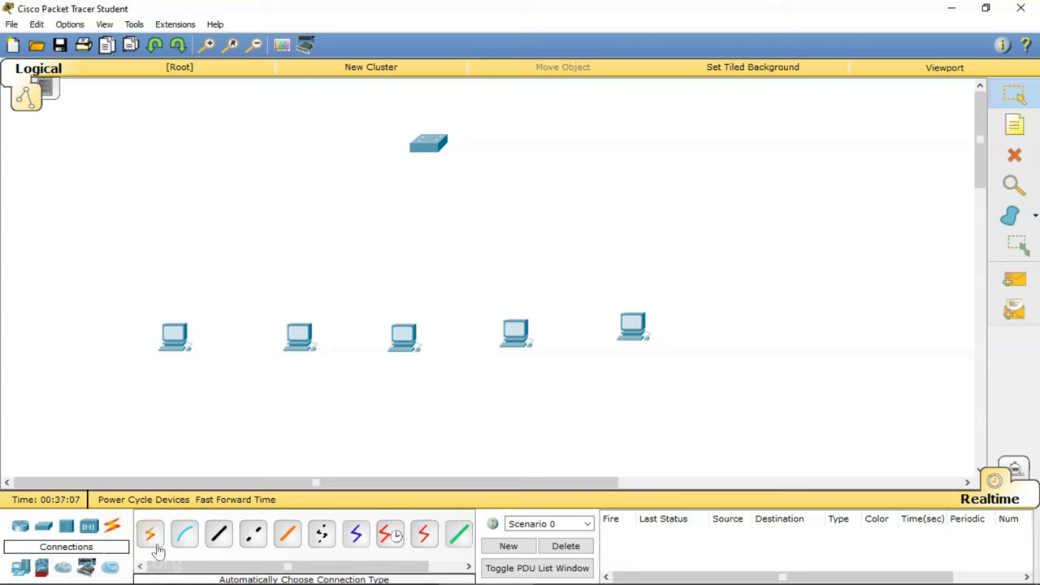
pyautogui.click(148, 537)
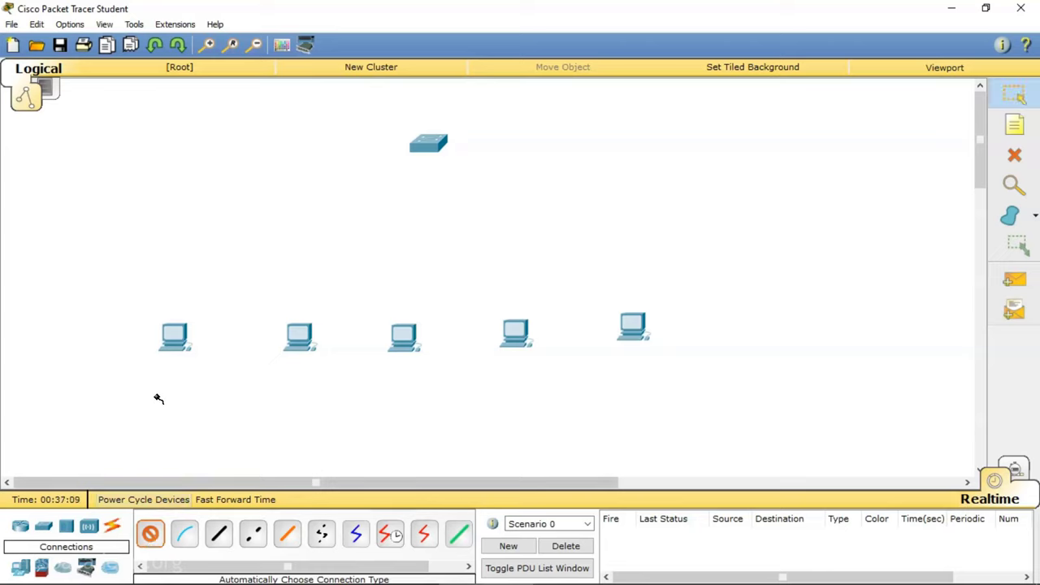
pyautogui.click(174, 335)
pyautogui.click(428, 144)
pyautogui.click(299, 335)
pyautogui.click(428, 145)
pyautogui.click(401, 338)
pyautogui.click(431, 147)
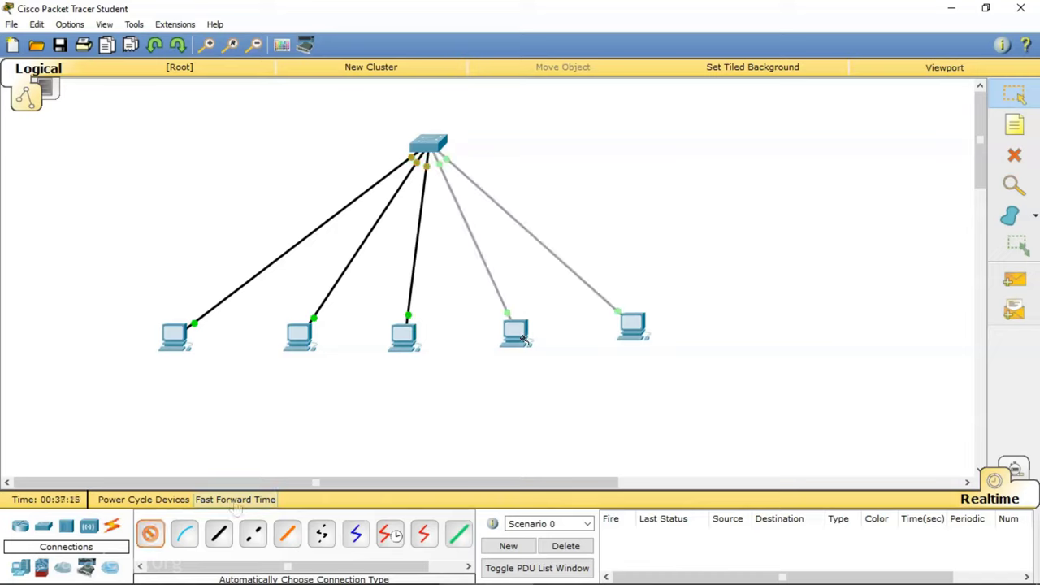
pyautogui.click(235, 500)
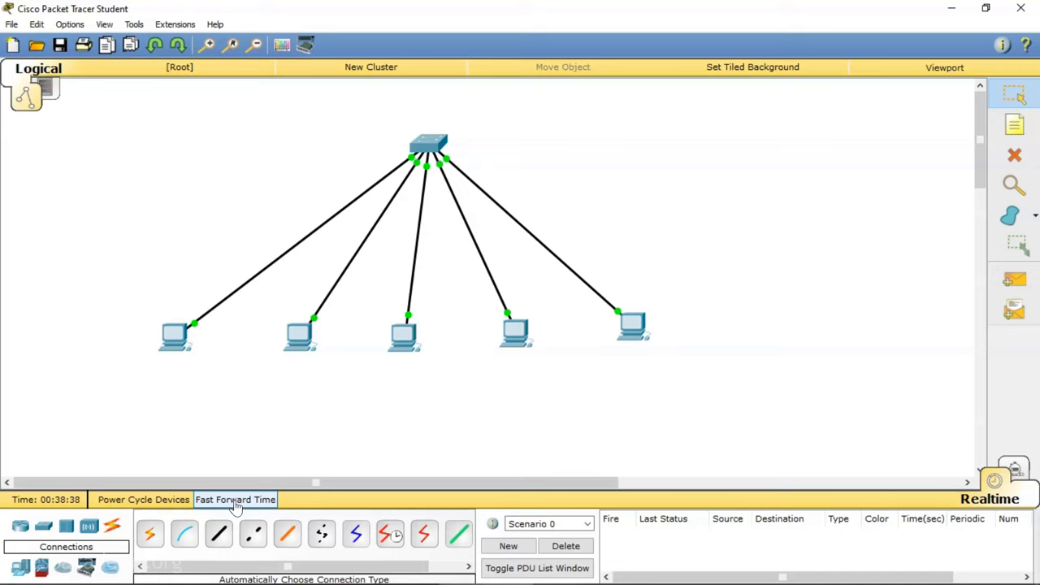
# Give PC6 address 10.0.0.1 with mask 255.0.0.0, then try changing it to 10.0.0.0.
pyautogui.click(172, 341)
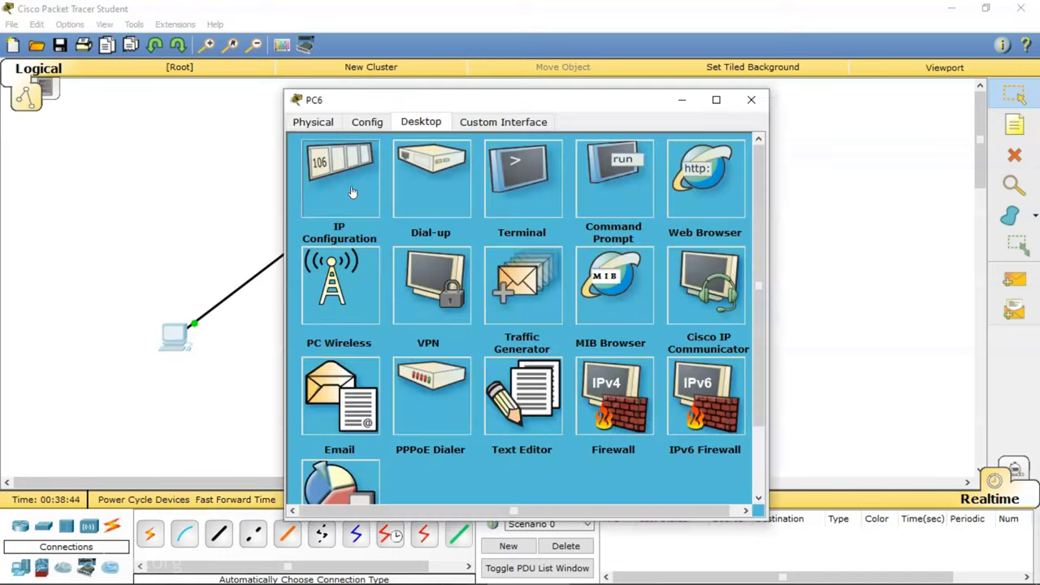
pyautogui.click(352, 192)
pyautogui.click(443, 208)
pyautogui.write('10.0.0.1')
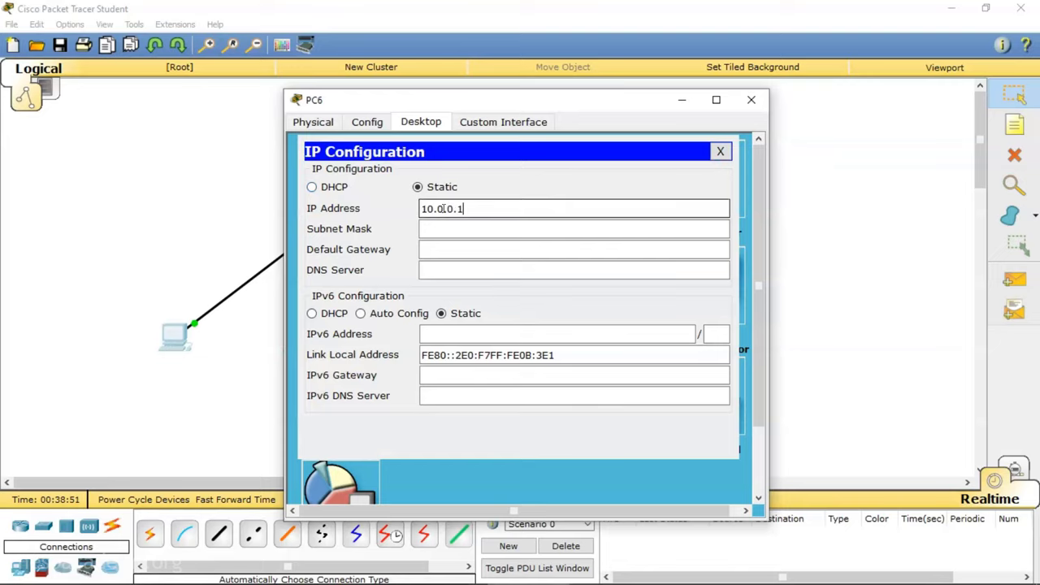
pyautogui.doubleClick(456, 229)
pyautogui.click(497, 250)
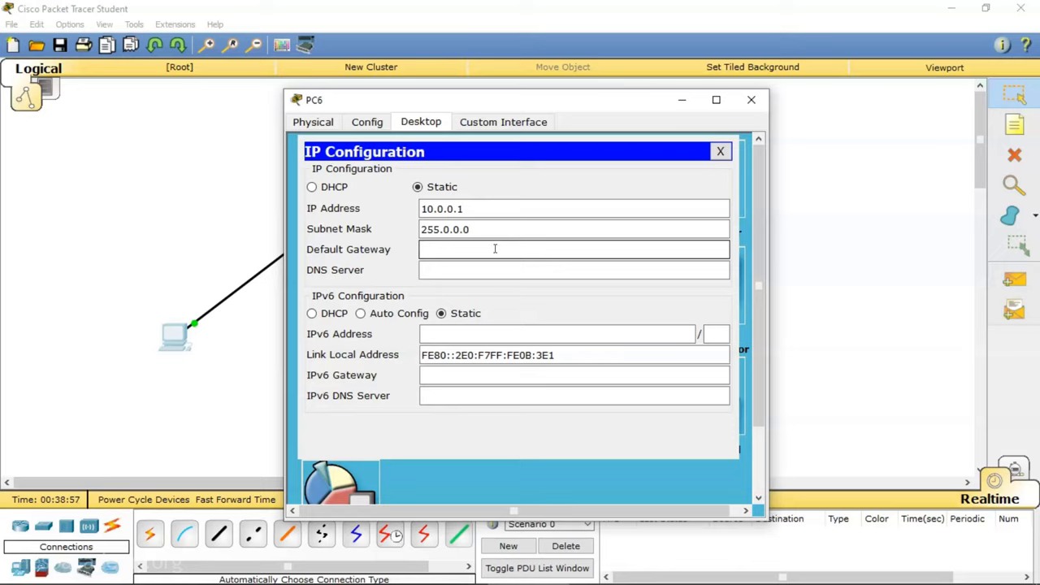
pyautogui.click(474, 209)
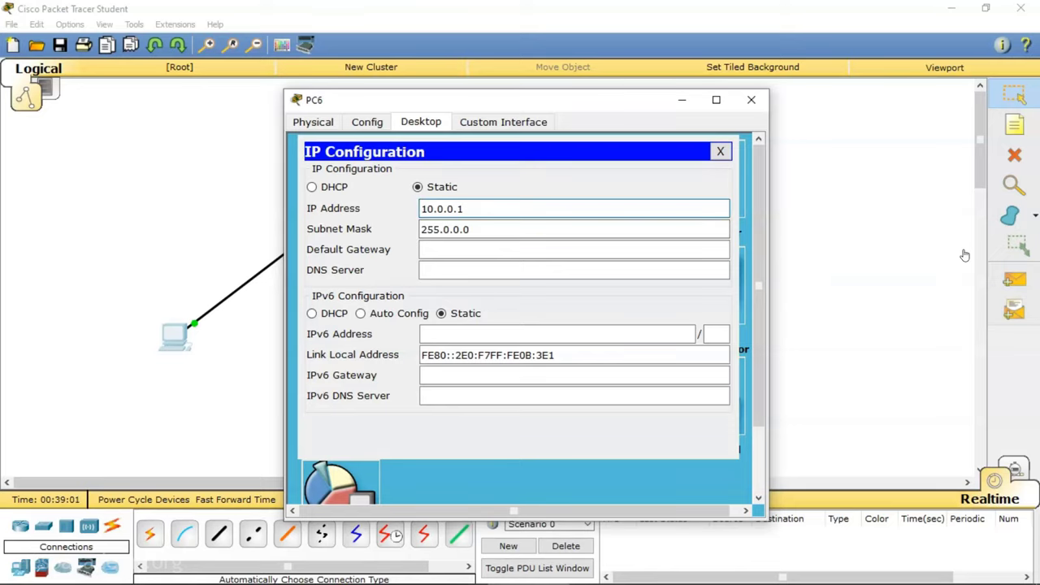
pyautogui.write('0')
pyautogui.press('Return')
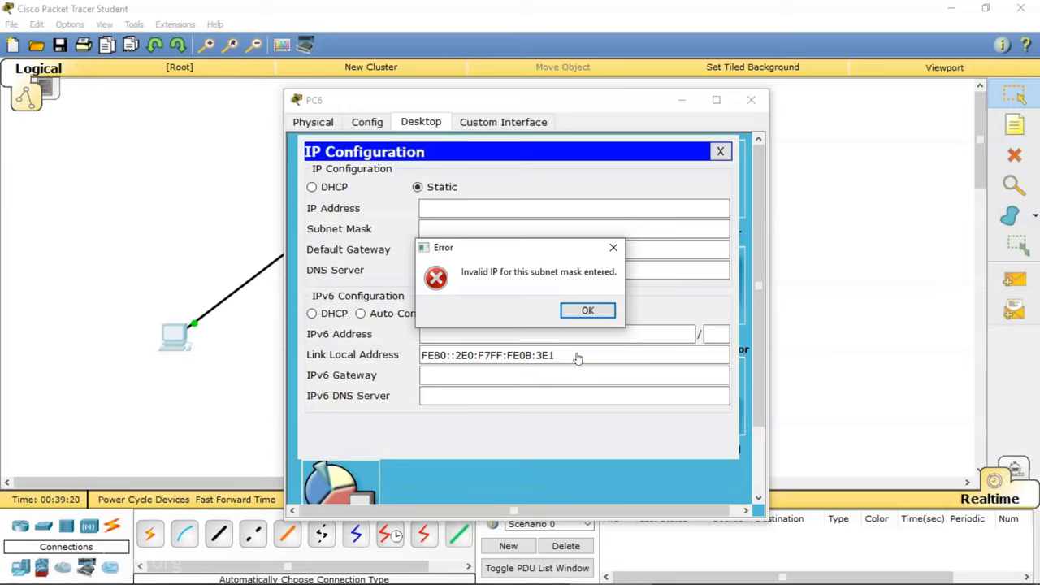
# Dismiss the error and try 10.255.255.255 as PC6's address.
pyautogui.click(585, 311)
pyautogui.click(467, 212)
pyautogui.write('10')
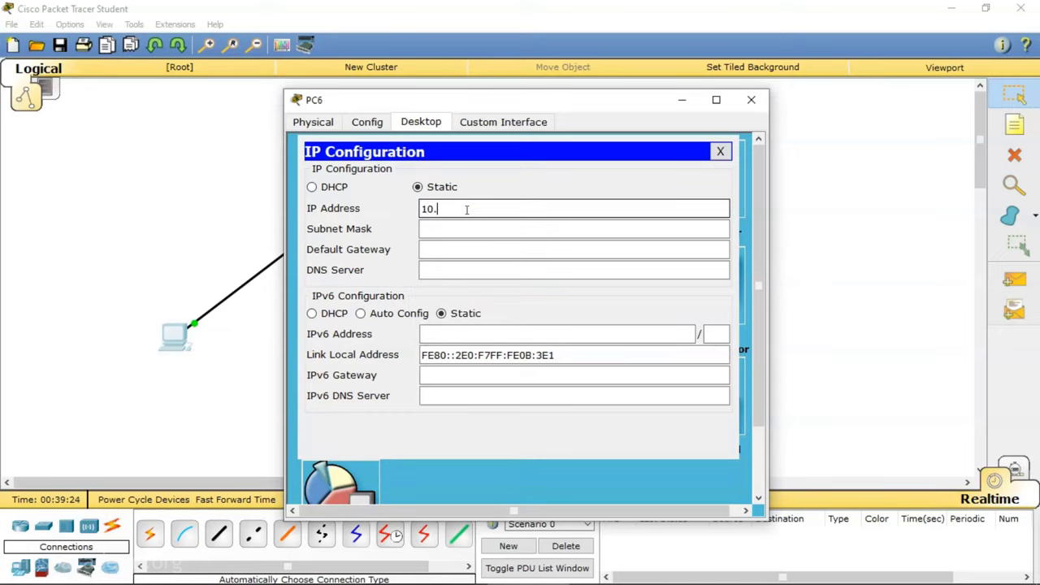
pyautogui.write('.2555')
pyautogui.write('255.255')
pyautogui.press('Tab')
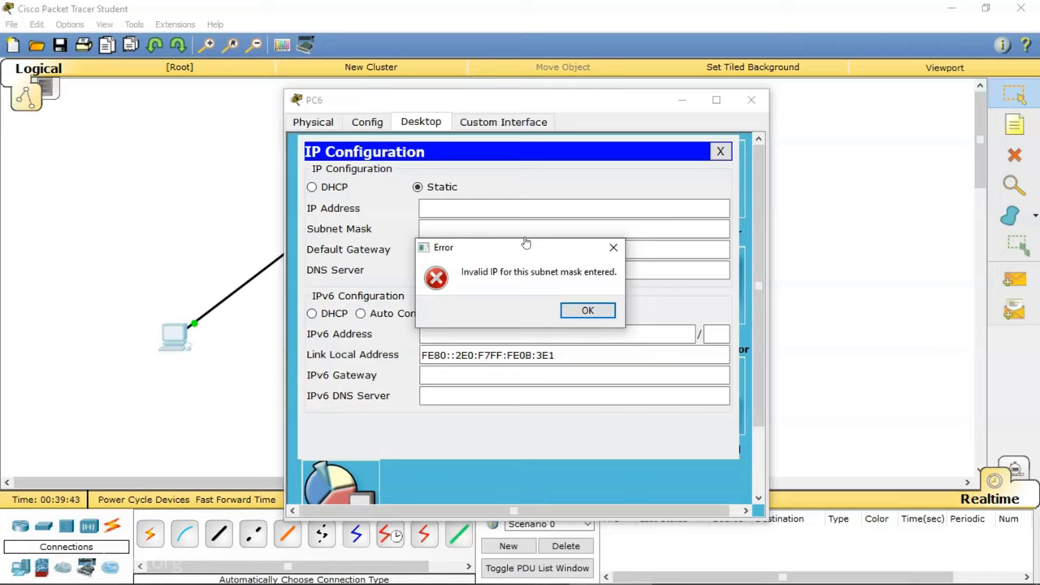
# Set PC6 to 10.0.0.1 with mask 255.0.0.0 and close its window.
pyautogui.click(614, 247)
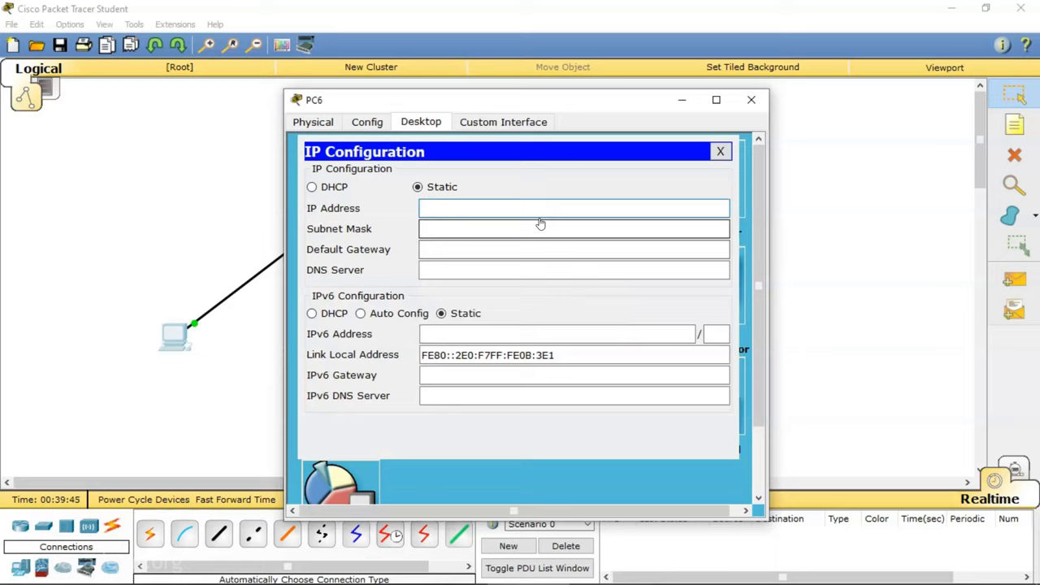
pyautogui.click(545, 205)
pyautogui.write('10.')
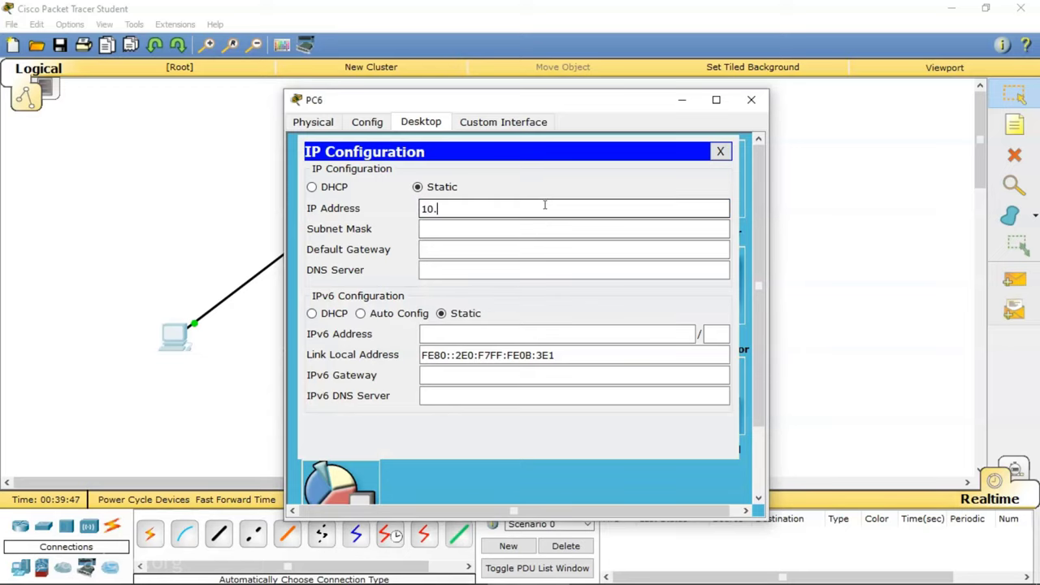
pyautogui.write('0.0.1')
pyautogui.press('Tab')
pyautogui.click(489, 230)
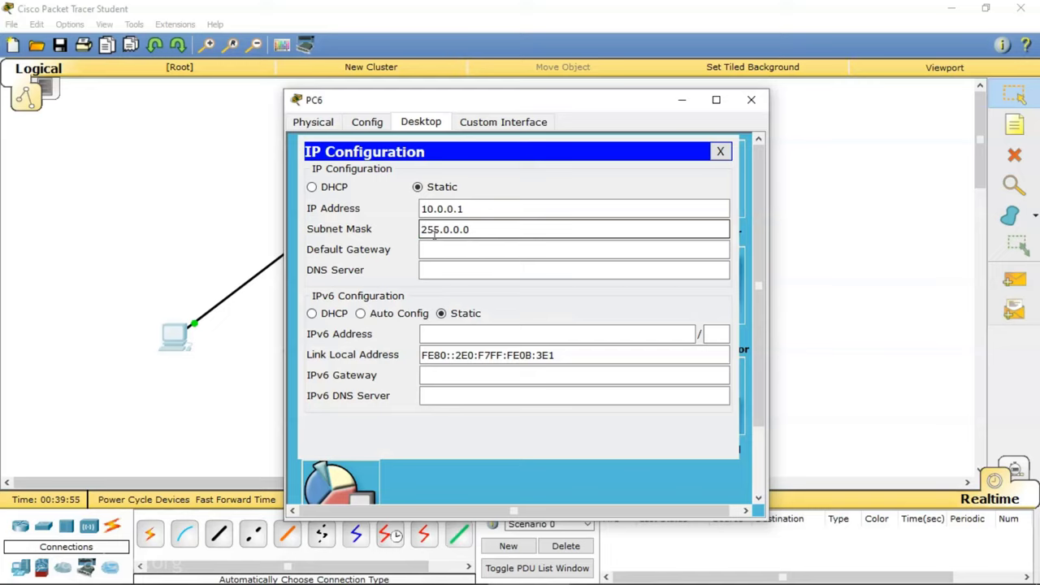
pyautogui.click(751, 100)
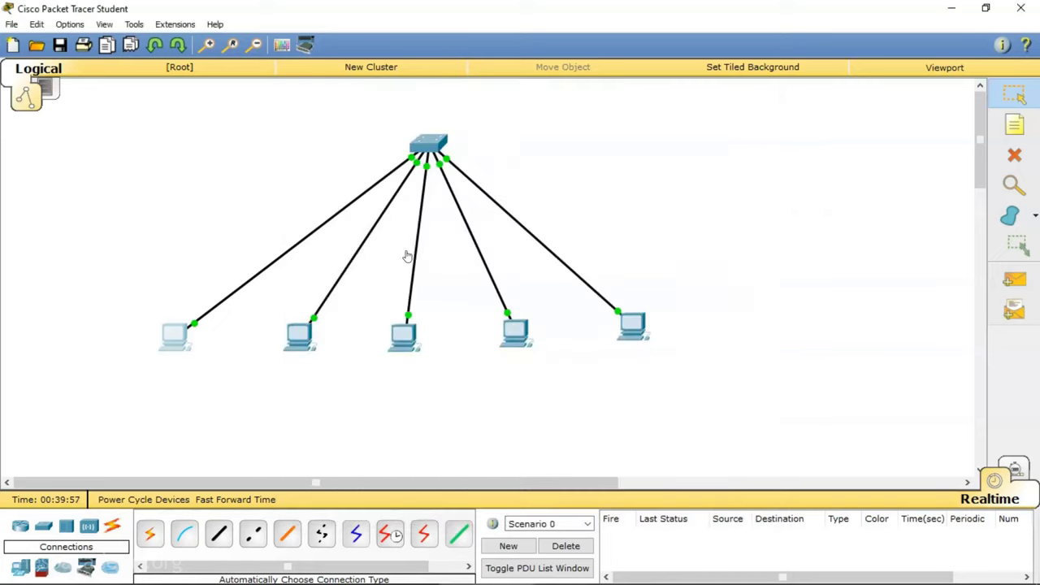
# Give PC7 static address 10.0.0.2 with mask 255.0.0.0.
pyautogui.click(301, 334)
pyautogui.click(416, 122)
pyautogui.click(336, 175)
pyautogui.click(447, 208)
pyautogui.write('10.0.0.2')
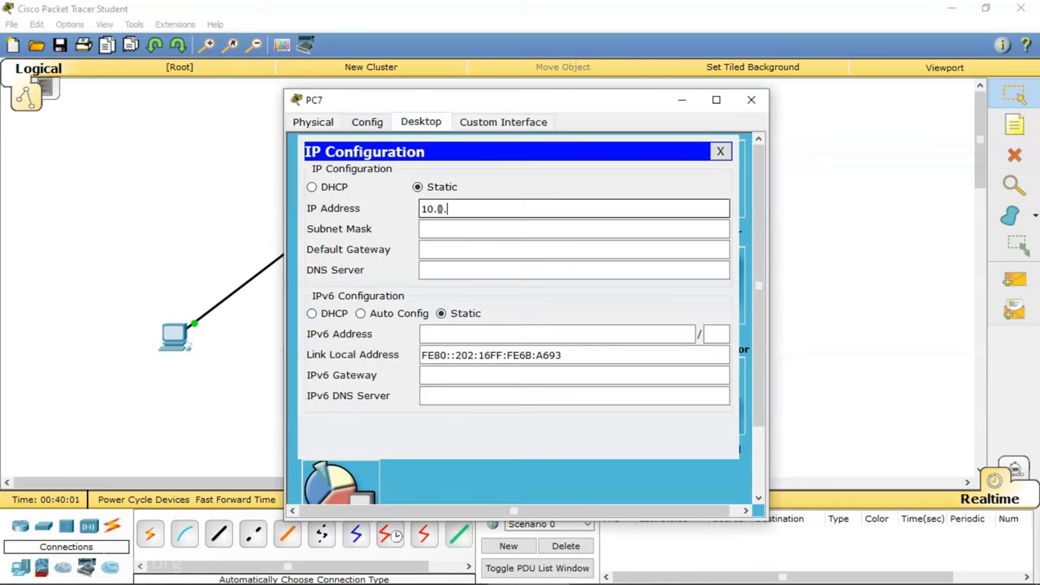
pyautogui.press('Tab')
pyautogui.click(751, 99)
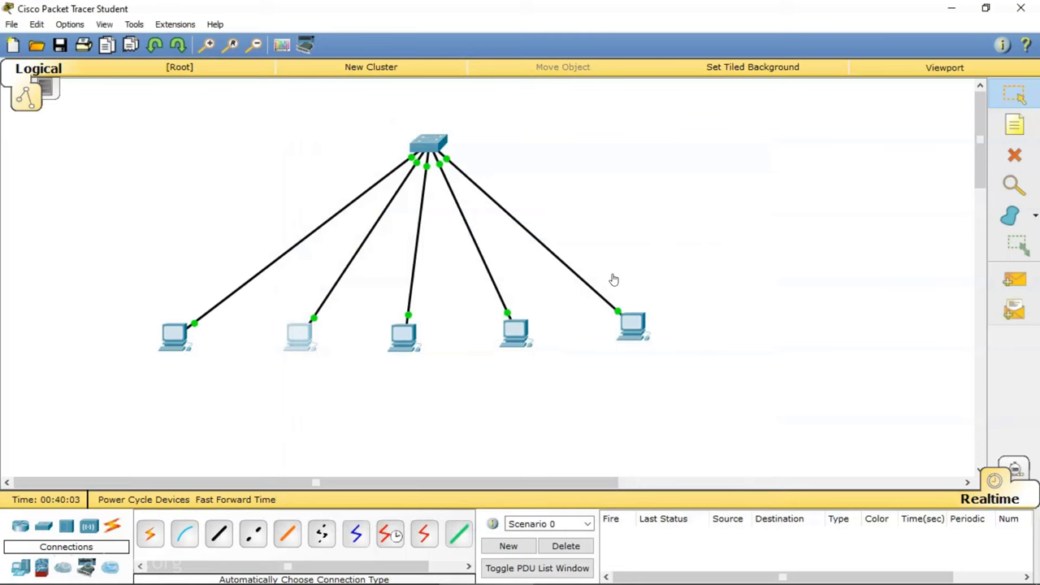
# Give PC8 static address 10.0.0.3 with mask 255.0.0.0.
pyautogui.click(404, 344)
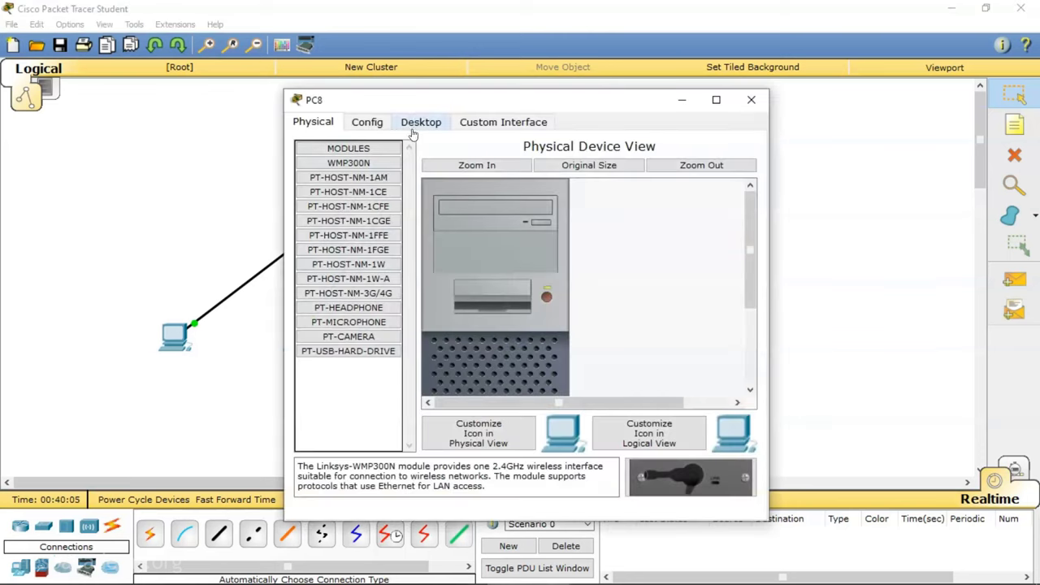
pyautogui.click(420, 121)
pyautogui.click(339, 173)
pyautogui.click(439, 209)
pyautogui.write('10.0.0.3')
pyautogui.click(609, 228)
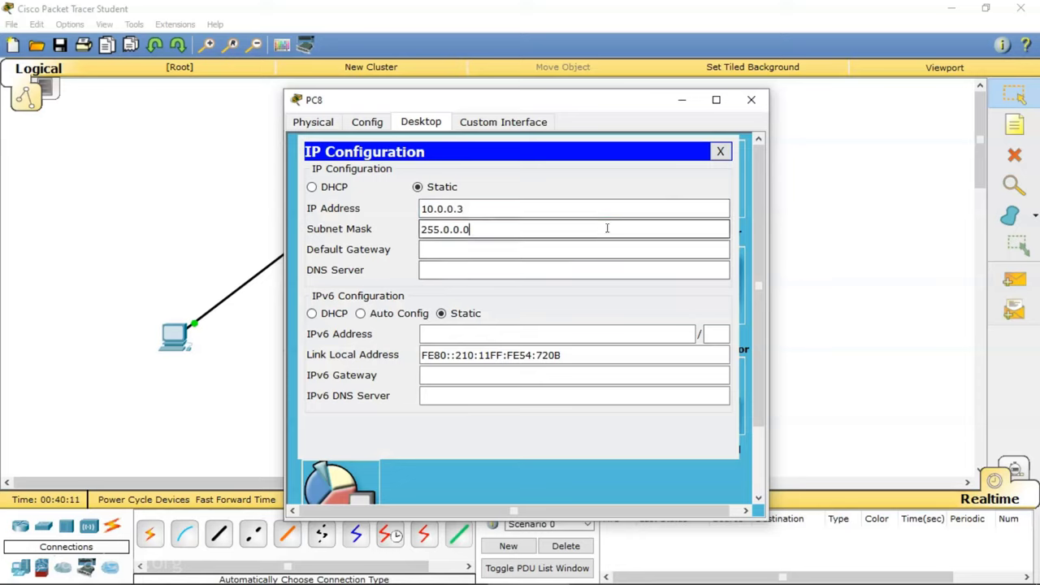
pyautogui.click(751, 99)
# Give PC9 static address 10.0.0.4 with mask 255.0.0.0.
pyautogui.click(515, 328)
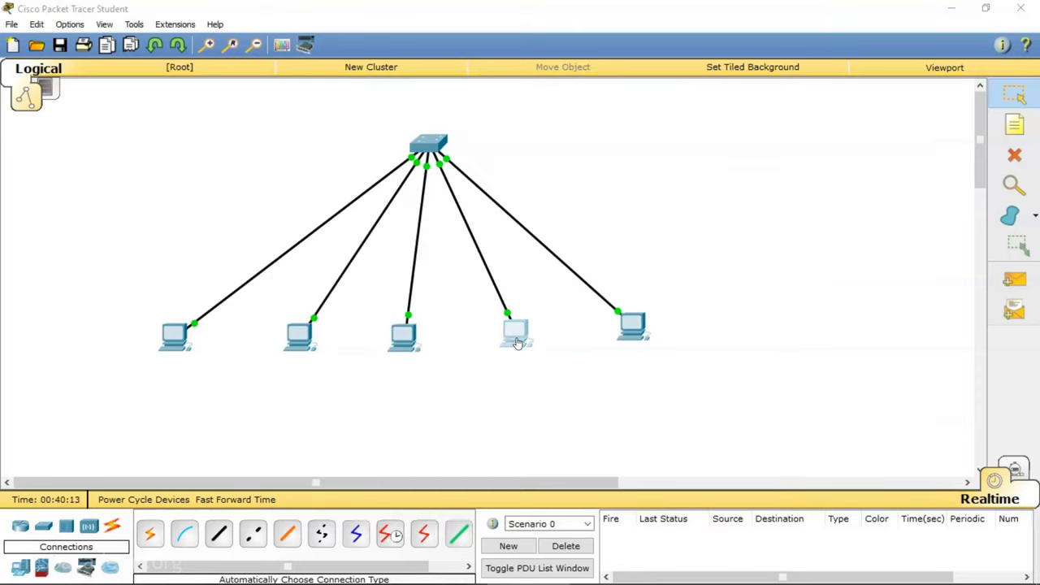
pyautogui.click(421, 122)
pyautogui.click(348, 178)
pyautogui.click(470, 210)
pyautogui.write('10.0.0.4')
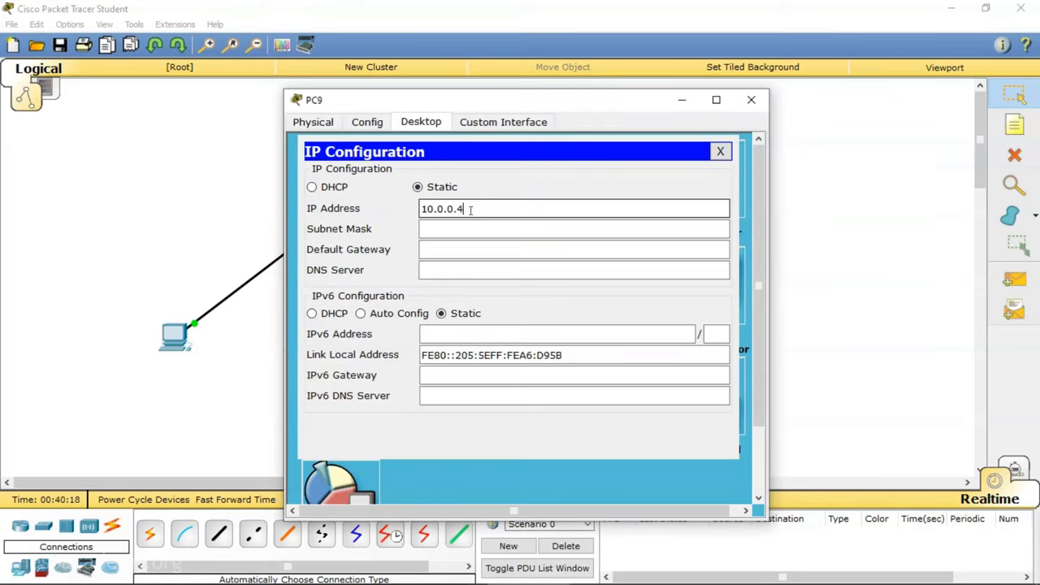
pyautogui.press('Tab')
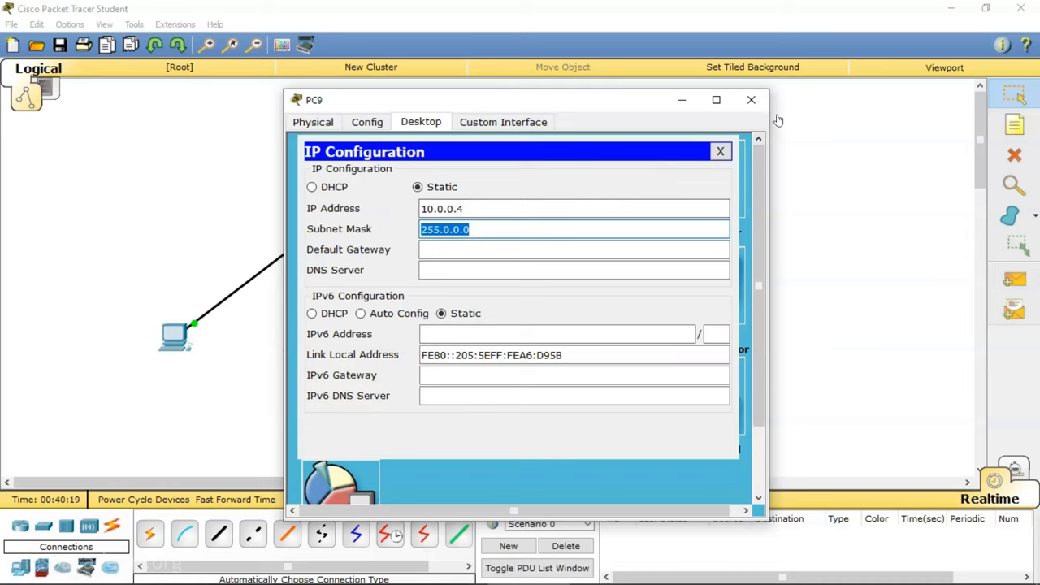
pyautogui.click(751, 99)
# Give PC10 static address 10.0.0.5 with mask 255.0.0.0.
pyautogui.click(632, 328)
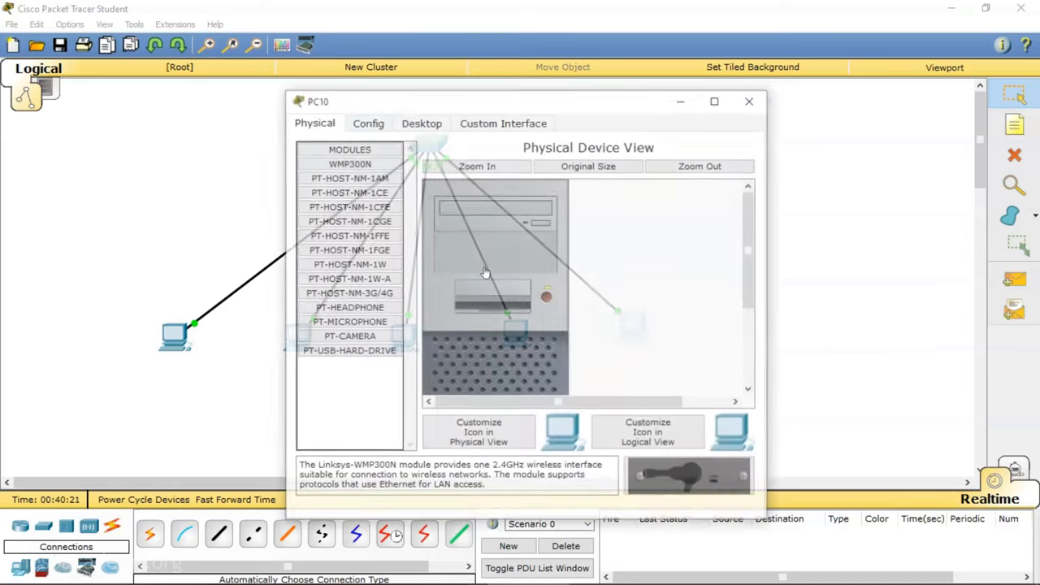
pyautogui.click(418, 122)
pyautogui.click(342, 163)
pyautogui.click(478, 204)
pyautogui.write('10.0')
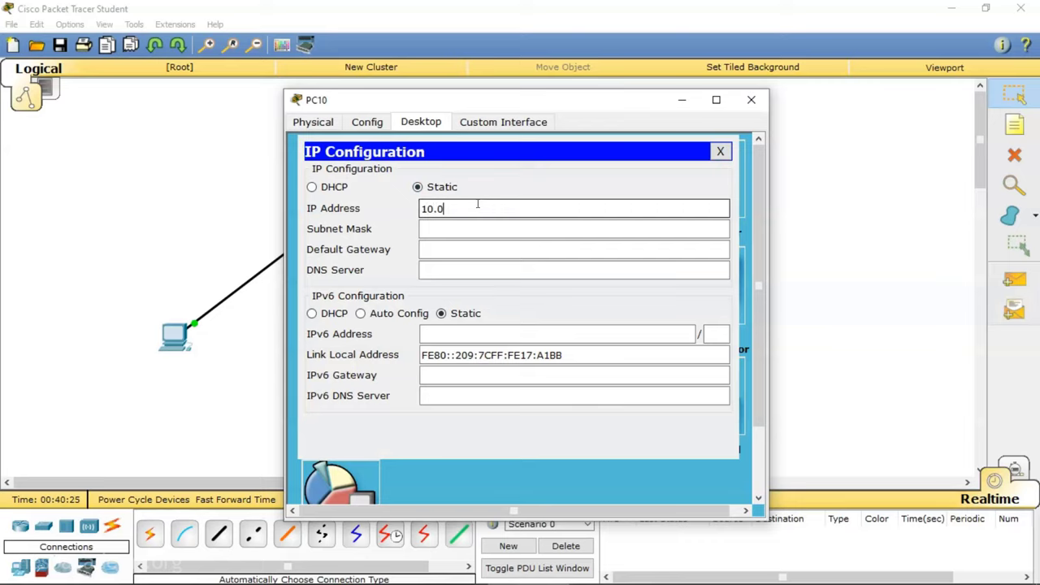
pyautogui.write('.0.5')
pyautogui.click(519, 230)
pyautogui.click(753, 103)
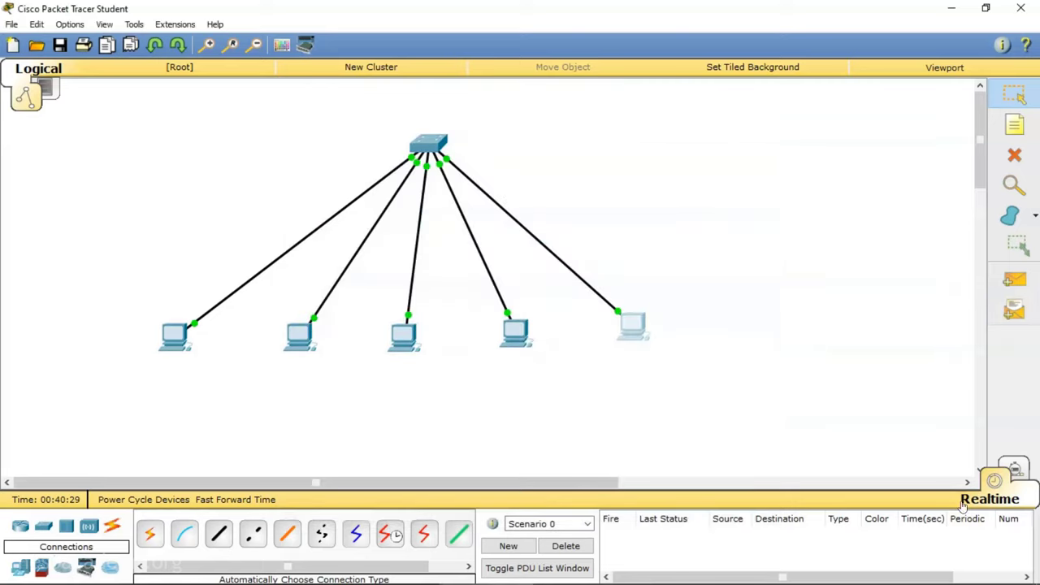
# Send a simple PDU ping from PC6 to PC9.
pyautogui.click(1016, 281)
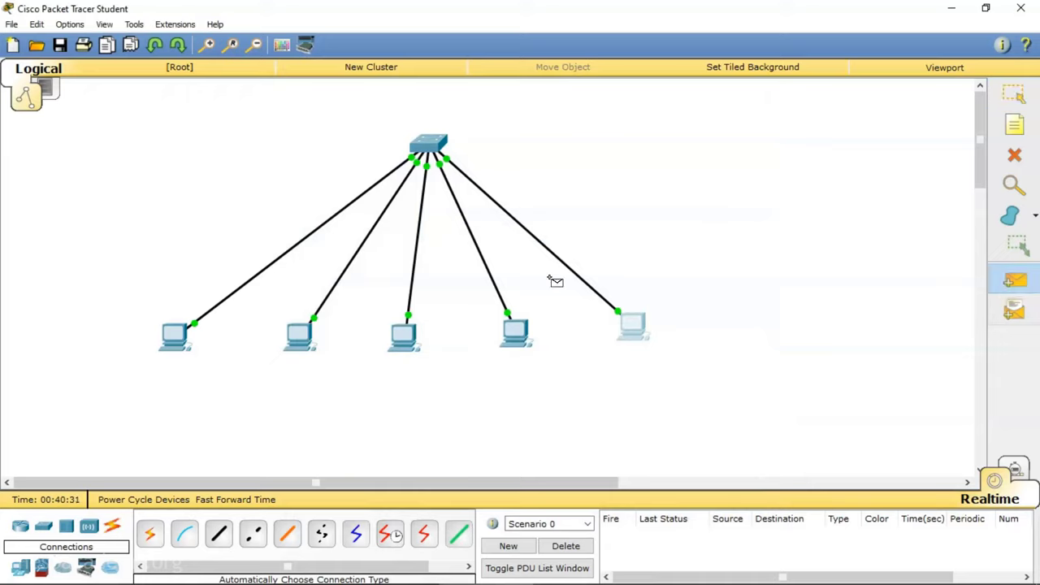
pyautogui.click(174, 335)
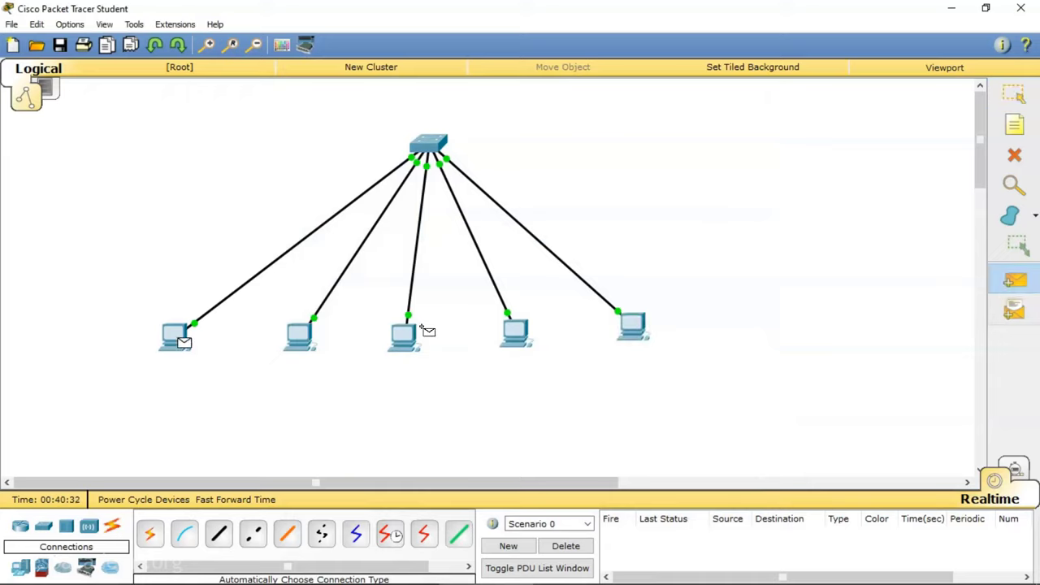
pyautogui.click(515, 332)
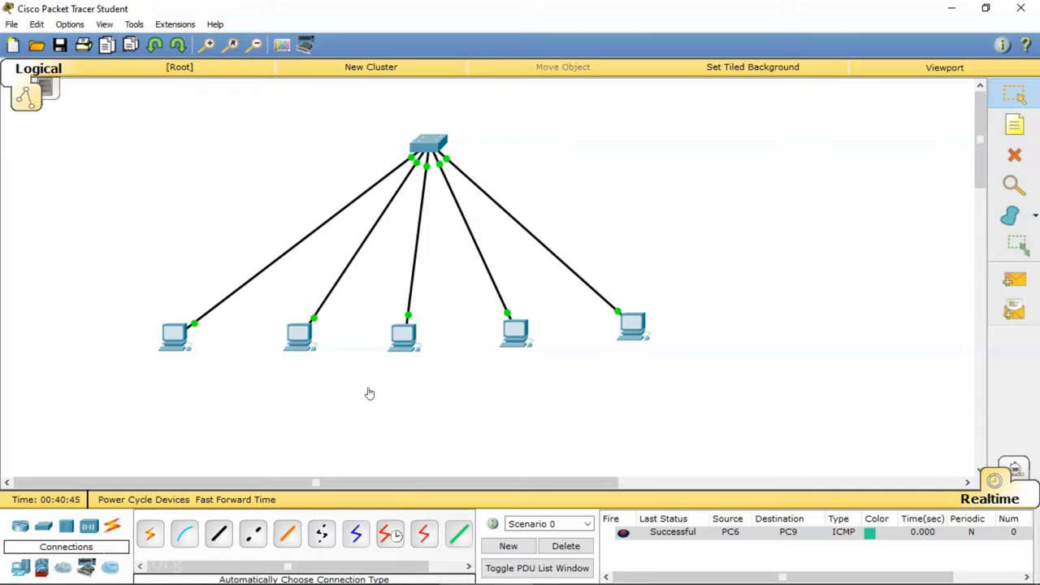
# Change PC10's IP address to 10.255.255.2.
pyautogui.click(633, 332)
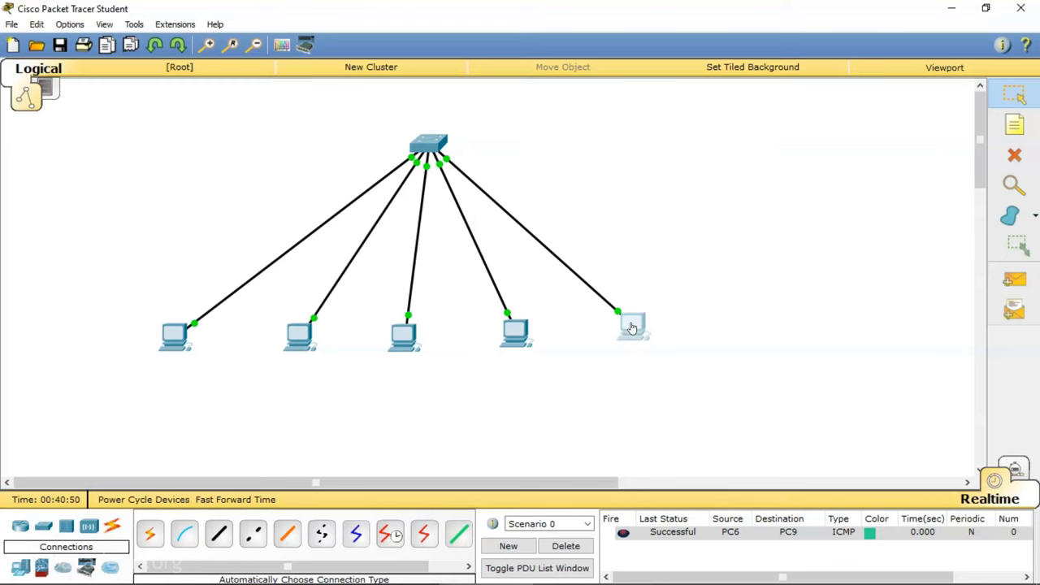
pyautogui.click(350, 186)
pyautogui.click(464, 209)
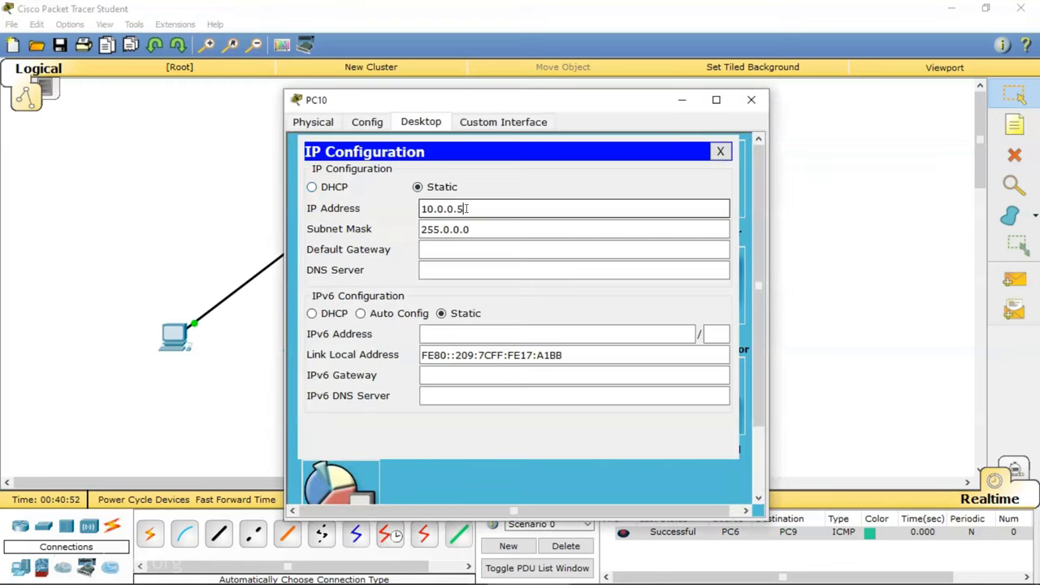
pyautogui.press('BackSpace')
pyautogui.press('BackSpace')
pyautogui.press('BackSpace')
pyautogui.press('BackSpace')
pyautogui.press('BackSpace')
pyautogui.write('255.255')
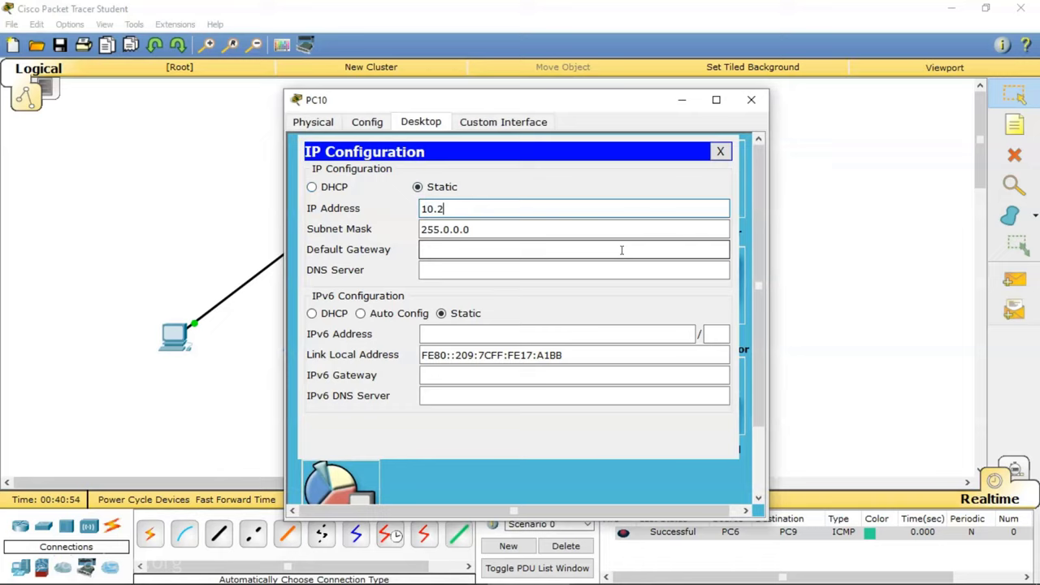
pyautogui.write('.24')
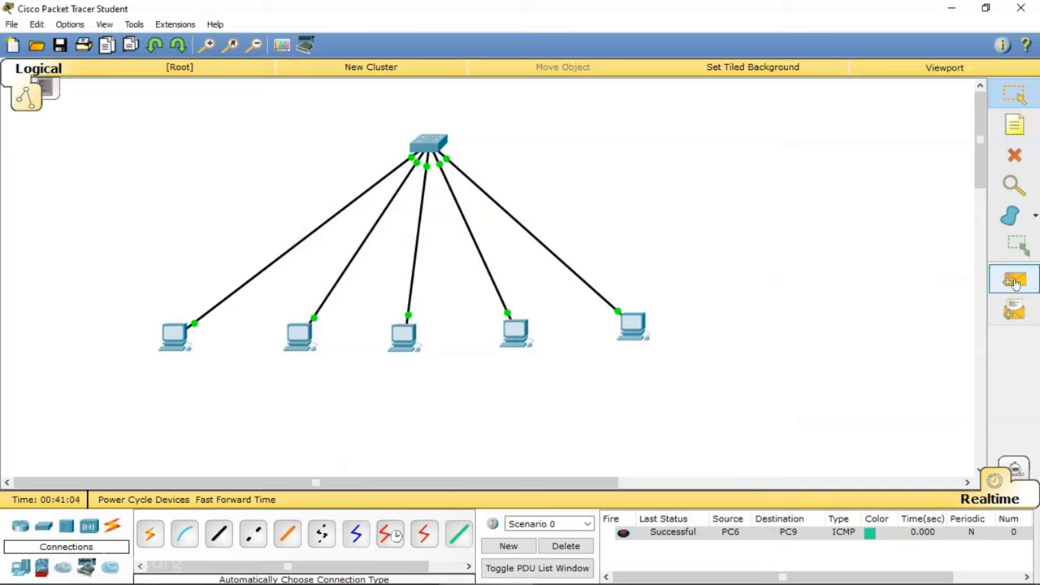
# Ping PC10 from PC6 with a simple PDU, then delete all test pings.
pyautogui.click(1014, 280)
pyautogui.click(167, 335)
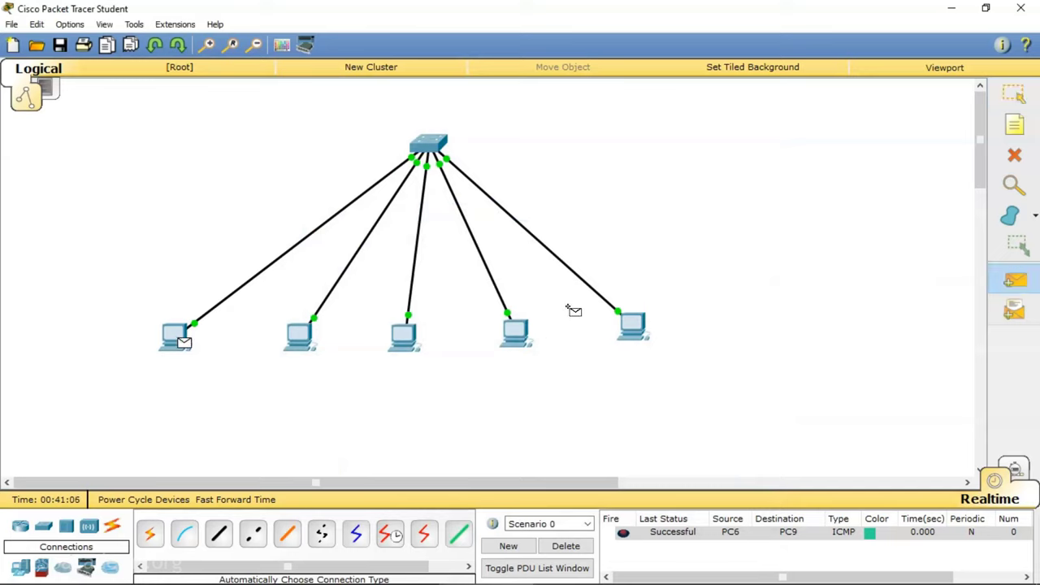
pyautogui.click(634, 328)
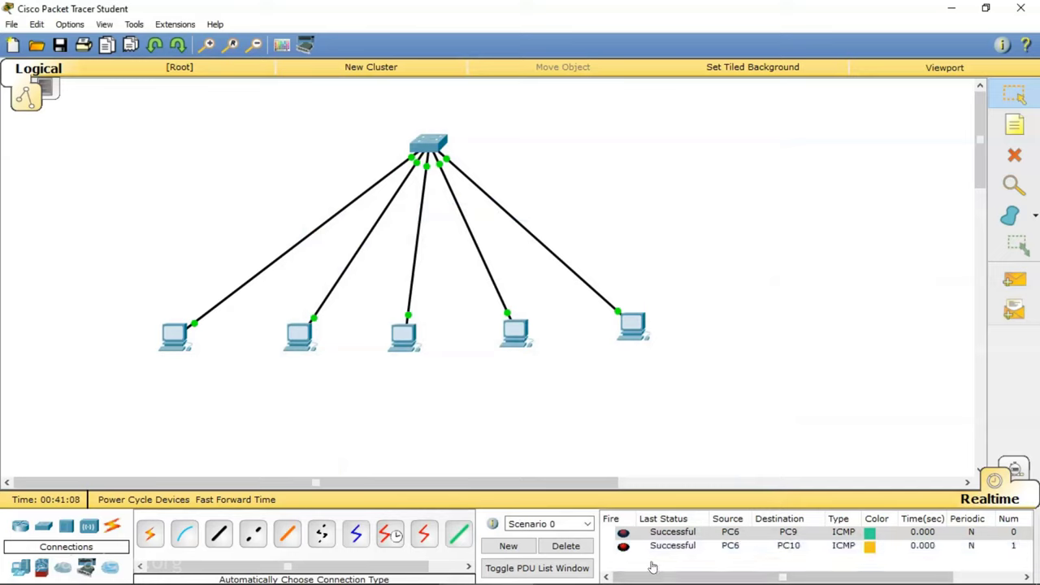
pyautogui.click(567, 547)
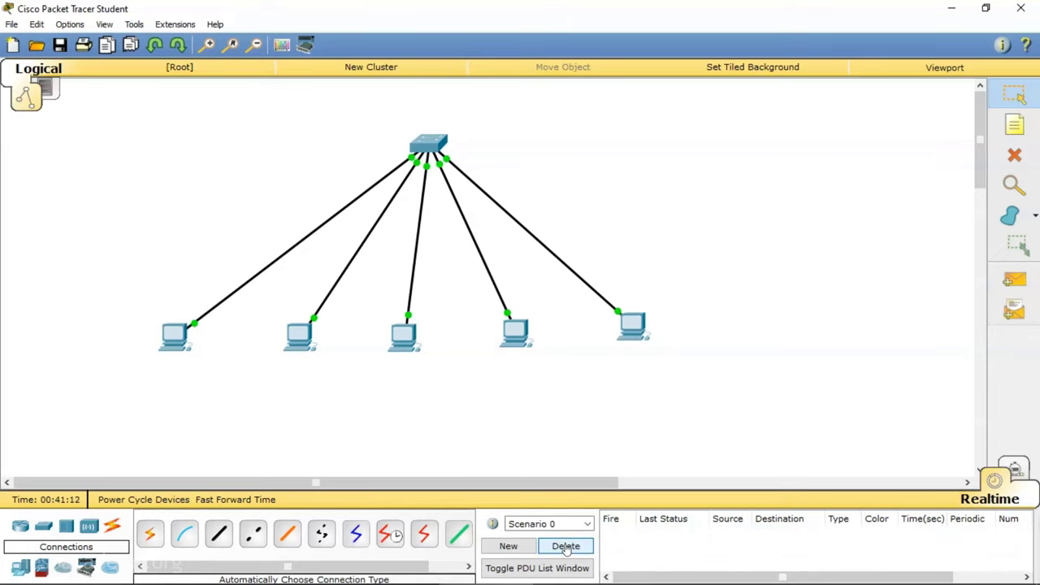
# Inspect PC8's IP address 10.0.0.3 and subnet mask in IP Configuration.
pyautogui.click(404, 335)
pyautogui.click(357, 173)
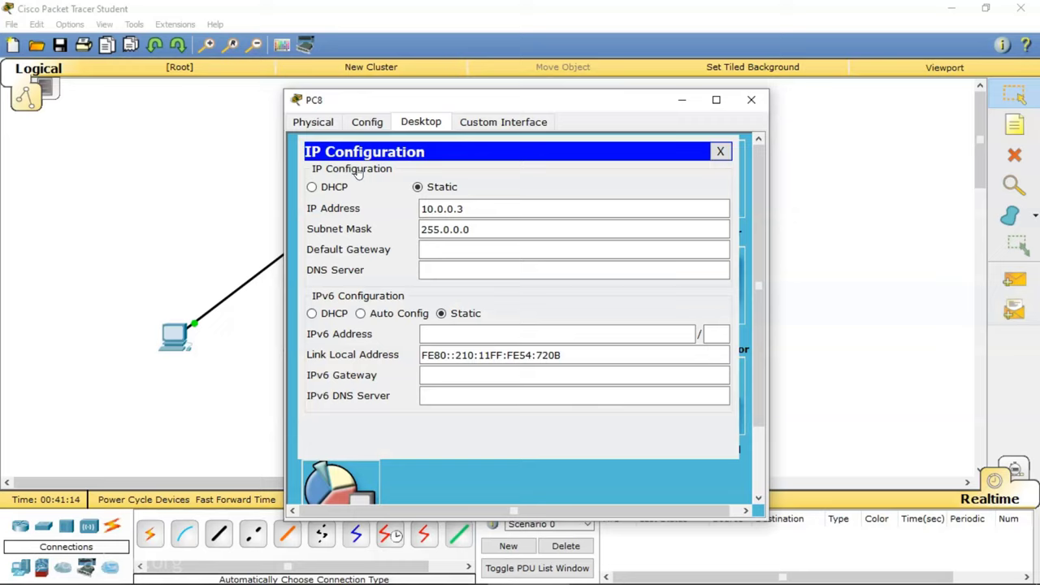
pyautogui.click(423, 230)
pyautogui.click(427, 209)
pyautogui.doubleClick(427, 209)
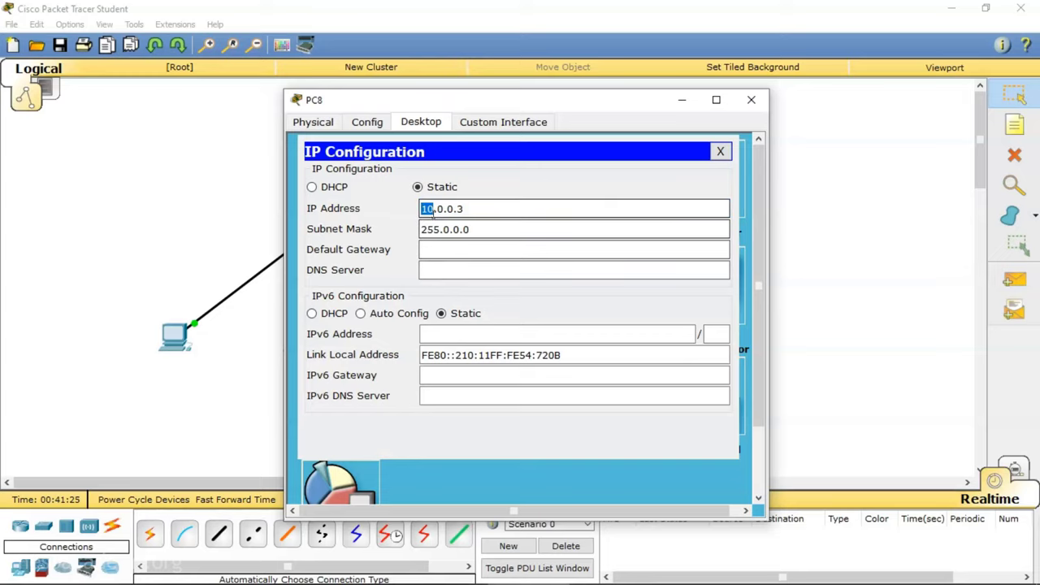
pyautogui.moveTo(436, 209); pyautogui.dragTo(458, 209)
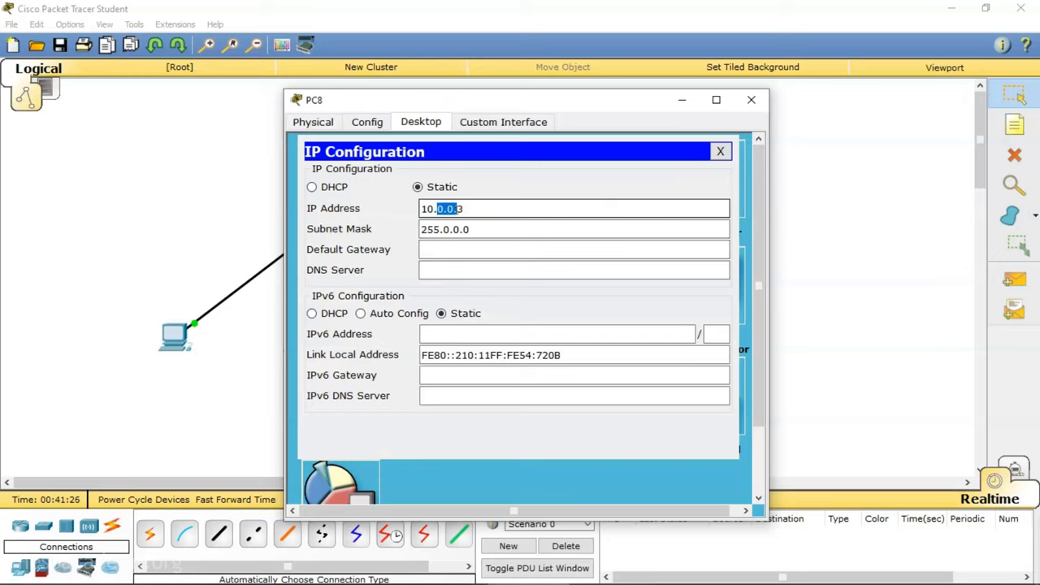
pyautogui.click(480, 229)
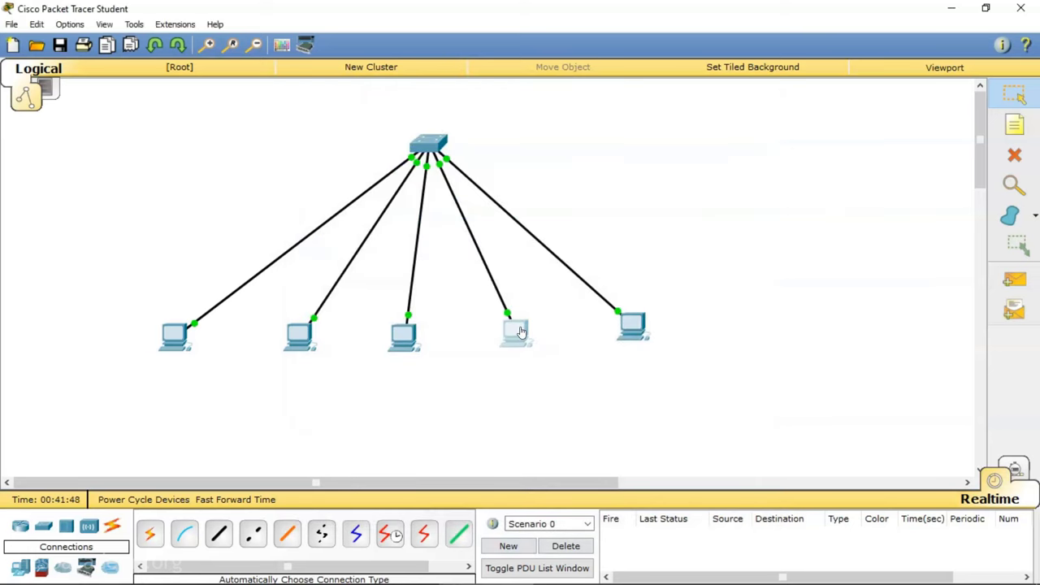
# Give PC9 static address 20.5.5.7 with mask 255.0.0.0.
pyautogui.click(520, 333)
pyautogui.click(354, 185)
pyautogui.click(500, 208)
pyautogui.write('20.')
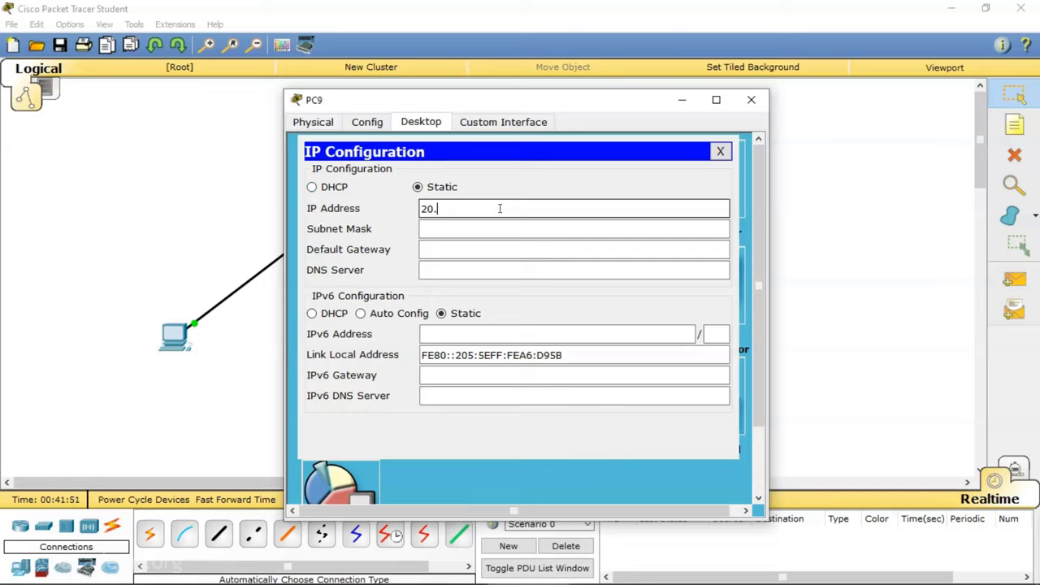
pyautogui.write('5.5.7')
pyautogui.press('Tab')
pyautogui.click(577, 234)
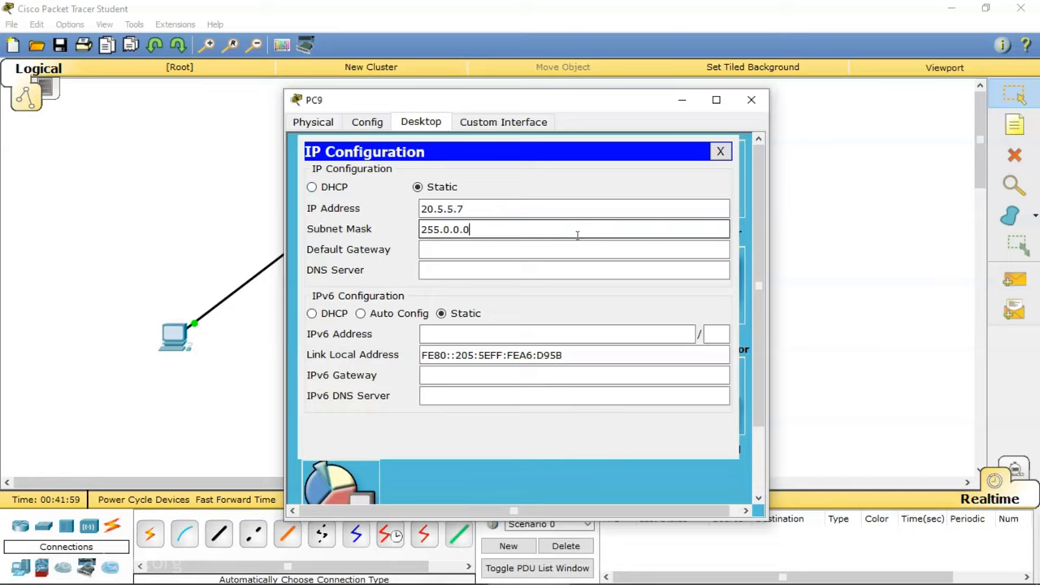
pyautogui.click(751, 100)
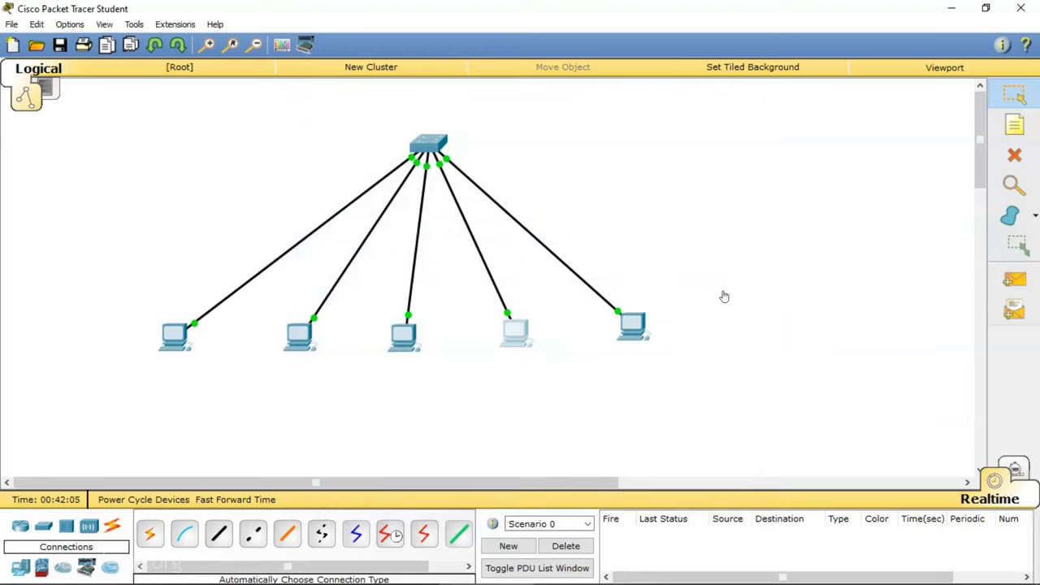
# Send a simple PDU ping from PC8 to PC9.
pyautogui.click(1008, 277)
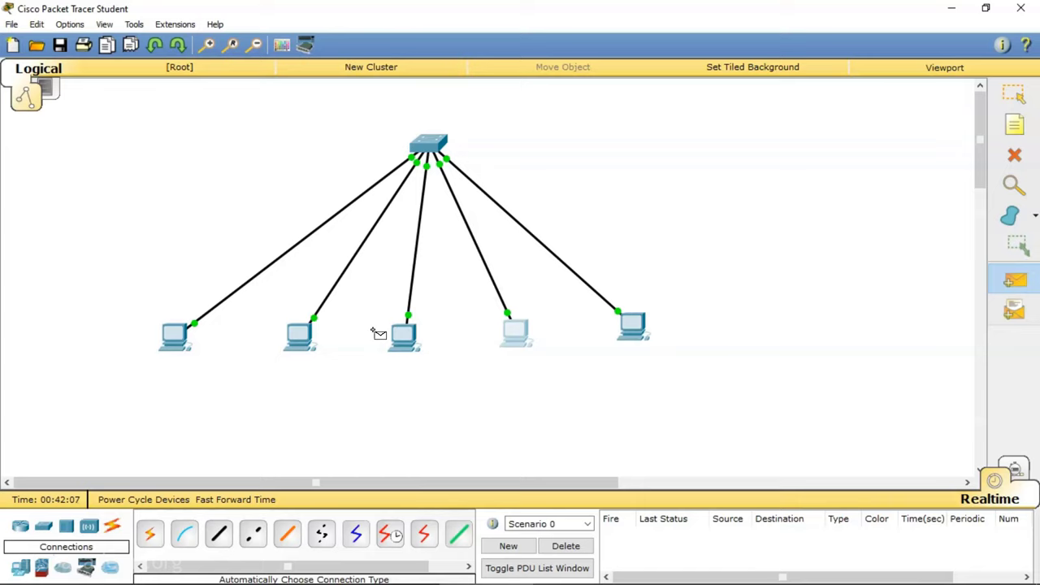
pyautogui.click(406, 335)
pyautogui.click(516, 329)
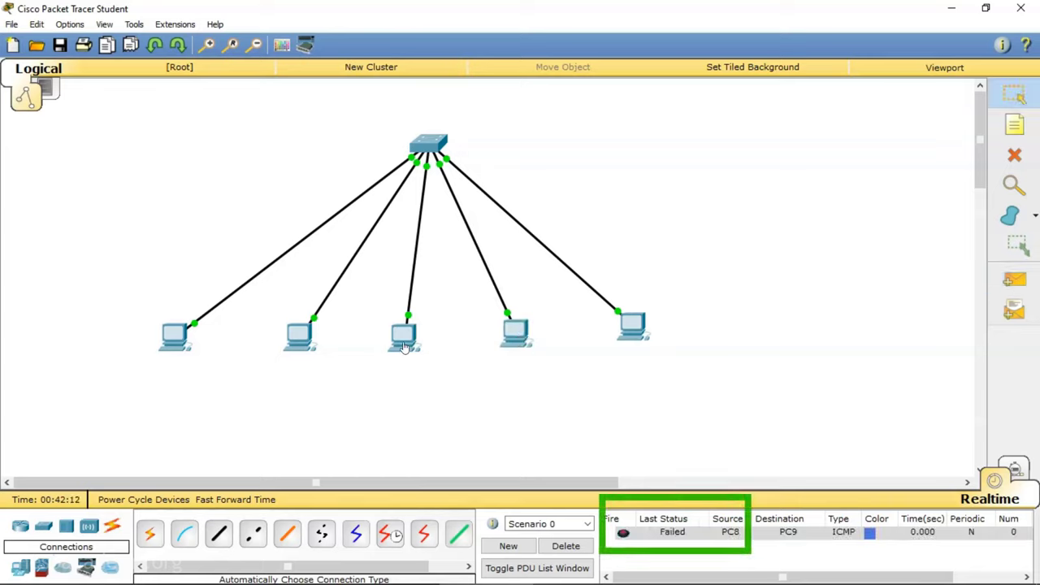
# Compare PC8's and PC9's addresses and review the failed PC8-to-PC9 ping entry.
pyautogui.moveTo(404, 347)
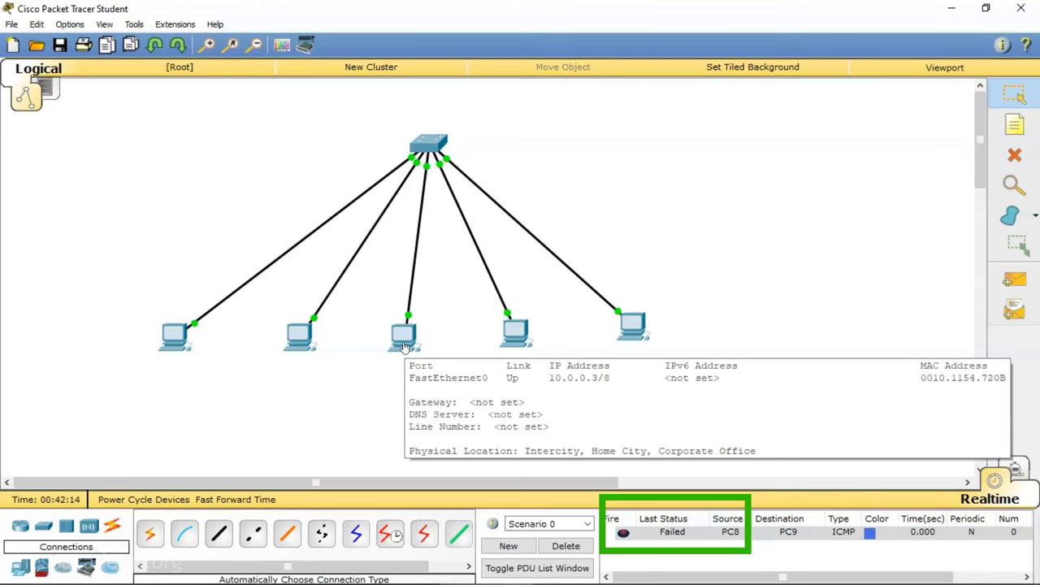
pyautogui.click(515, 330)
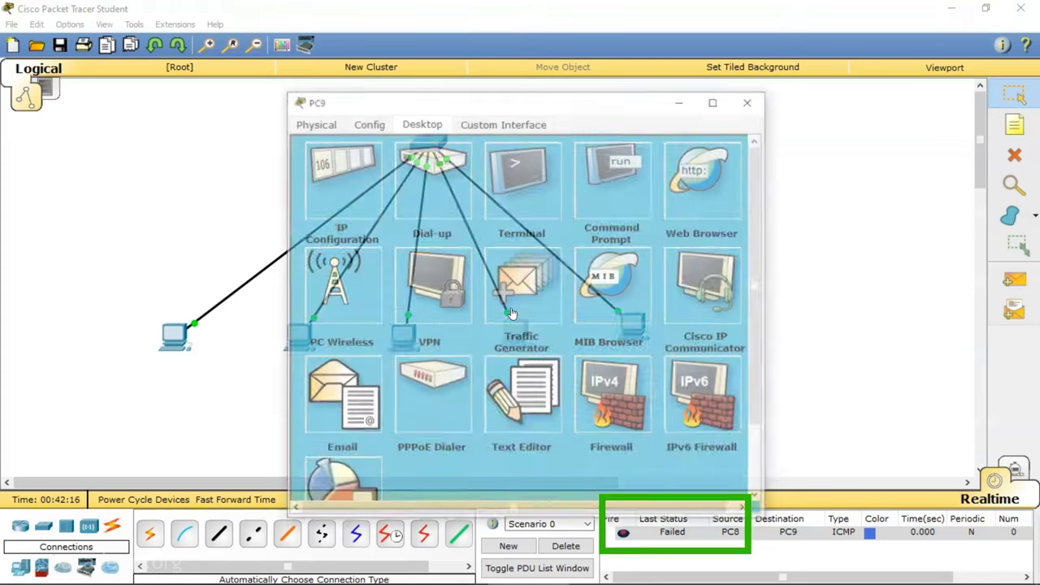
pyautogui.click(340, 174)
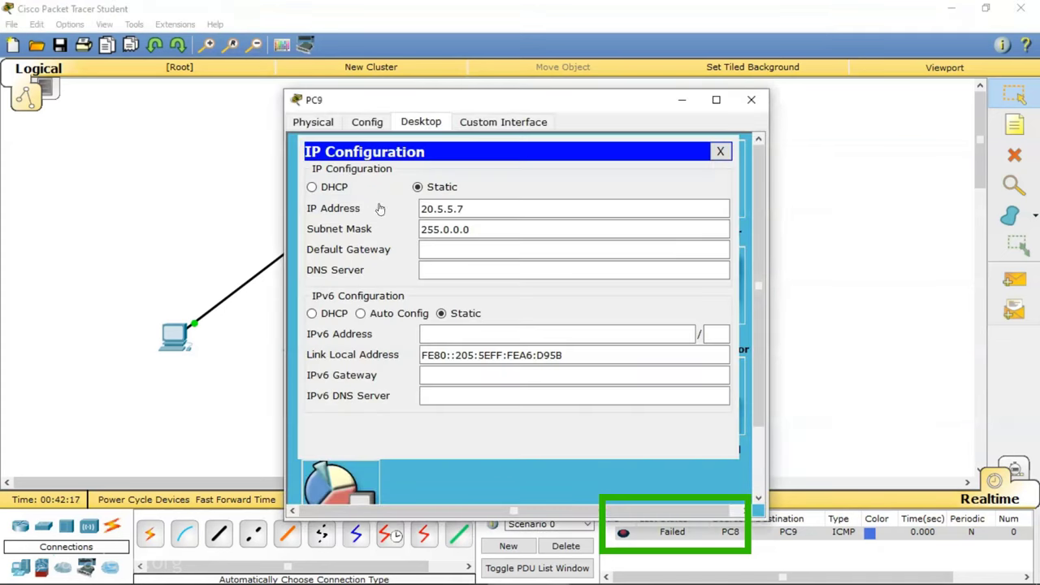
pyautogui.click(759, 101)
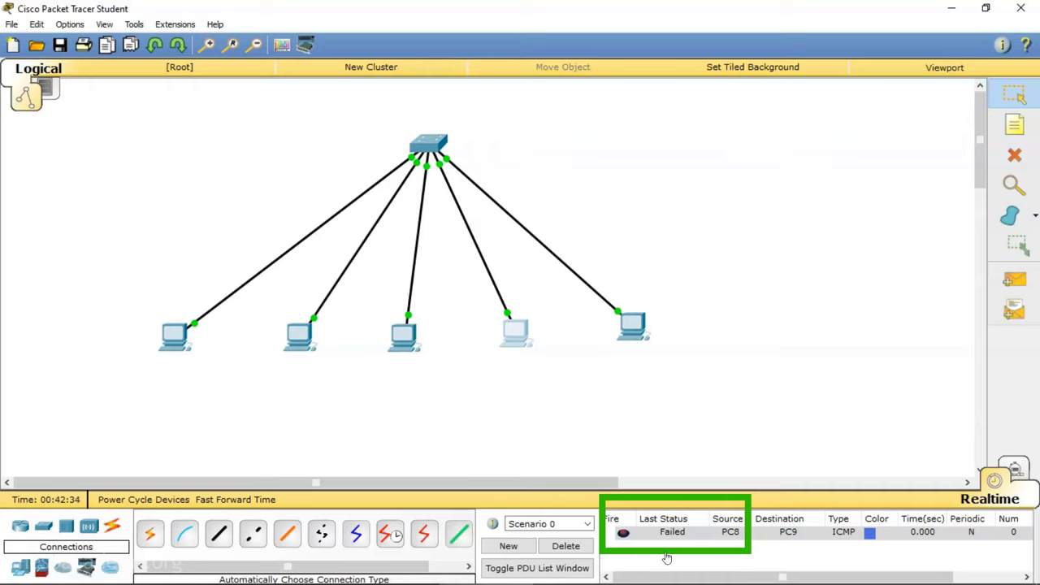
pyautogui.click(686, 532)
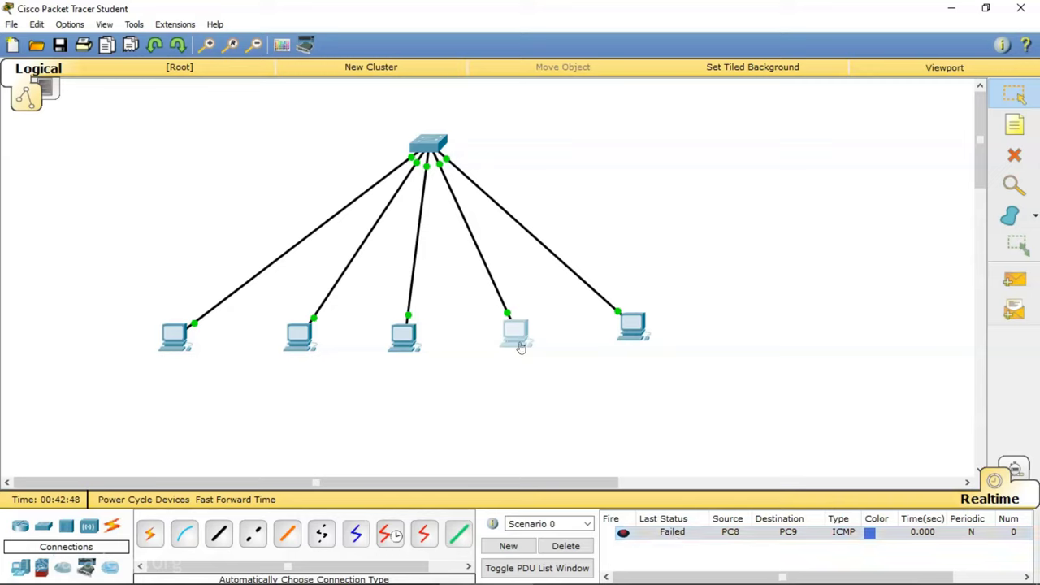
pyautogui.moveTo(520, 347)
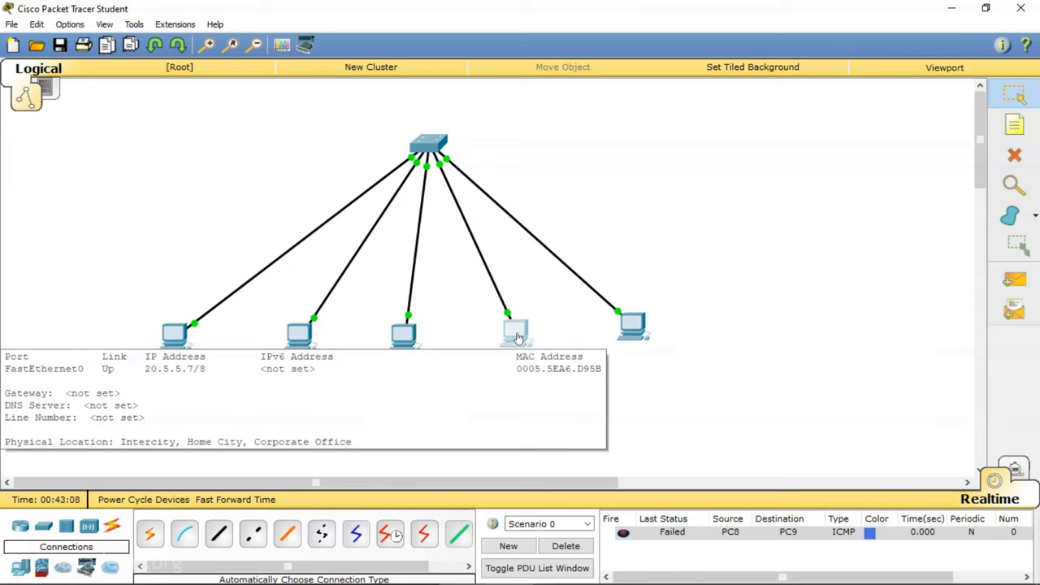
# Replace PC9's address 20.5.5.7 with 10.0.0.4.
pyautogui.click(518, 337)
pyautogui.click(336, 174)
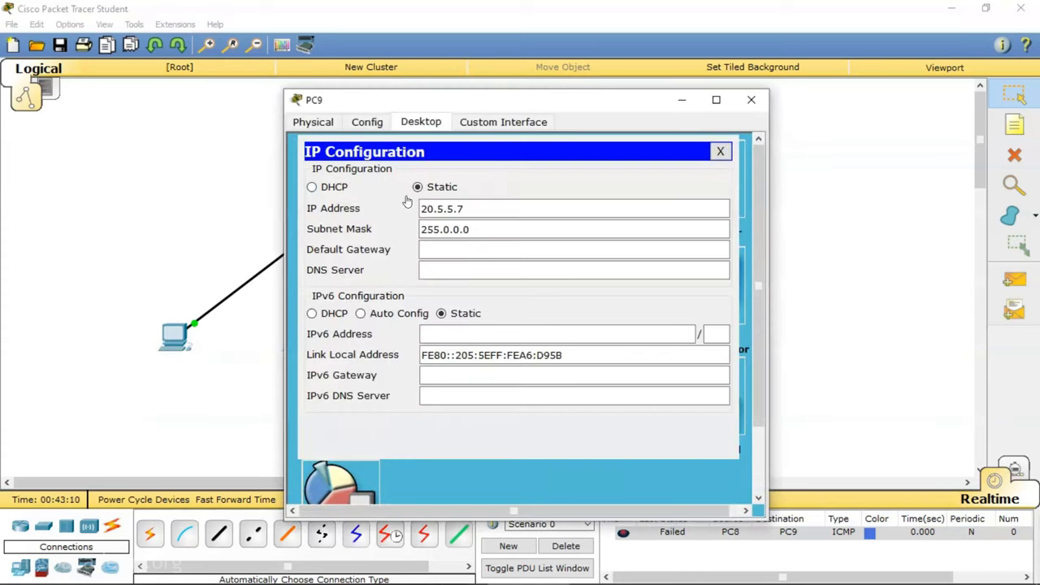
pyautogui.moveTo(494, 208); pyautogui.dragTo(286, 211)
pyautogui.write('10.')
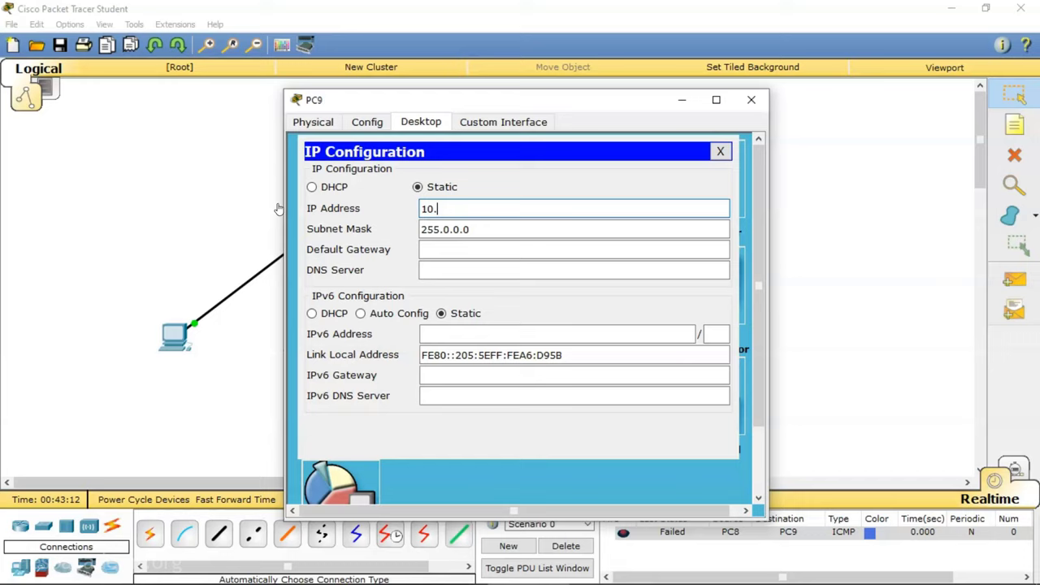
pyautogui.write('0.0.4')
pyautogui.click(751, 99)
# Send a simple PDU ping from PC7 to PC9.
pyautogui.click(1014, 280)
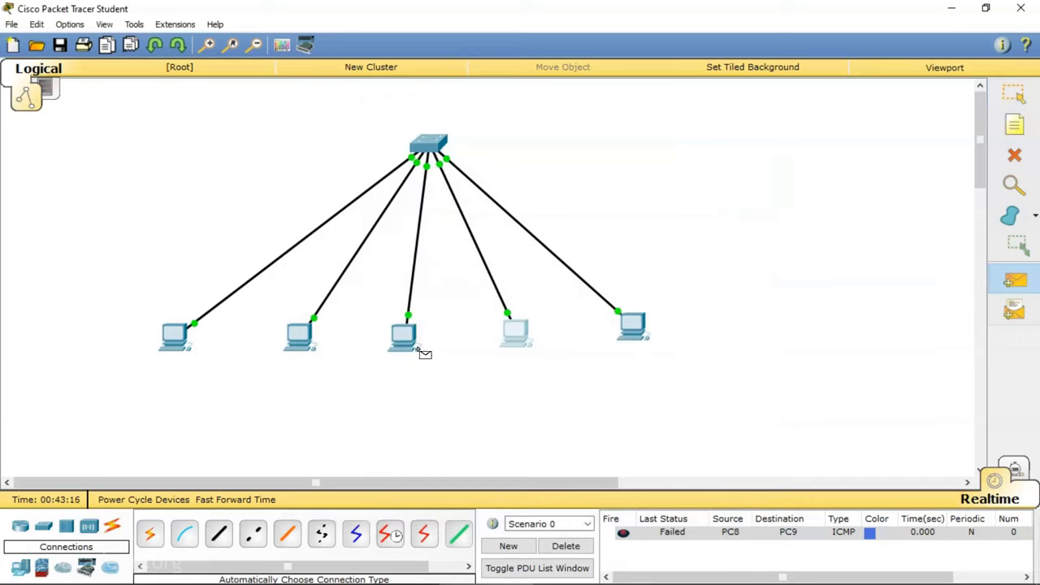
pyautogui.click(294, 336)
pyautogui.click(530, 336)
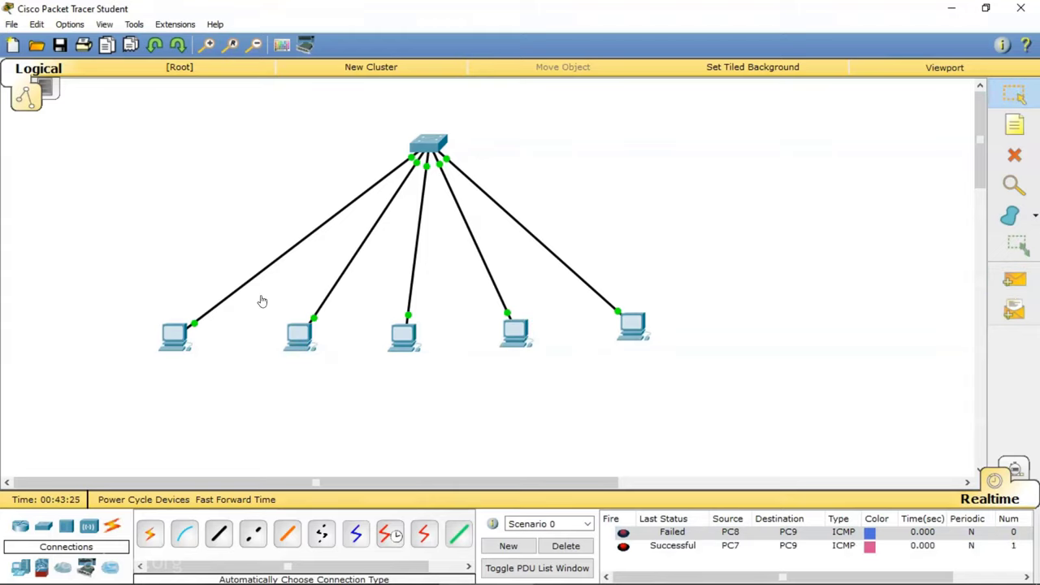
# Change PC6's subnet mask to 255.255.255.0.
pyautogui.doubleClick(176, 333)
pyautogui.click(364, 175)
pyautogui.press('Tab')
pyautogui.write('25')
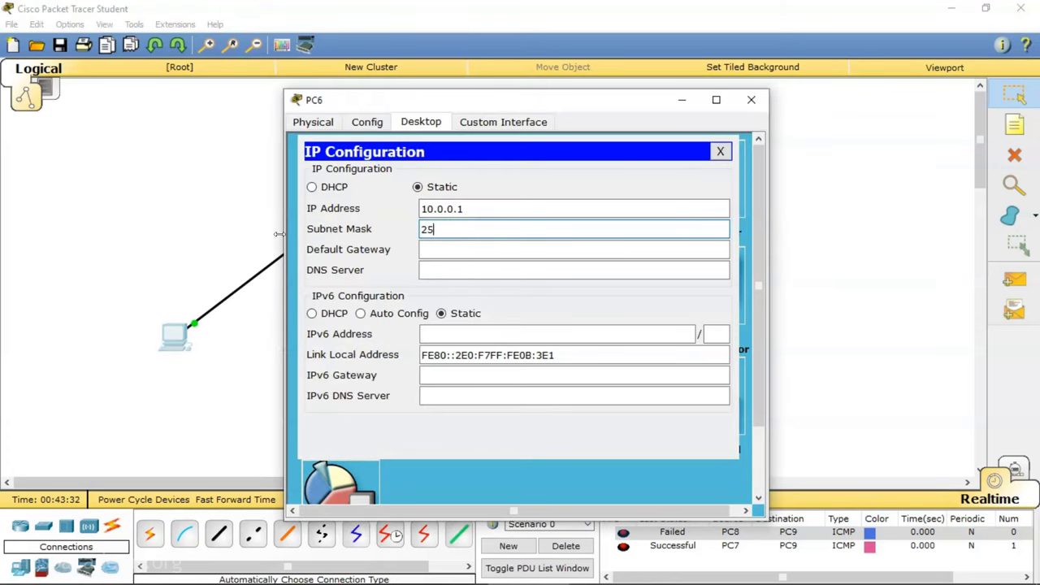
pyautogui.write('5.255.255.0')
pyautogui.click(751, 99)
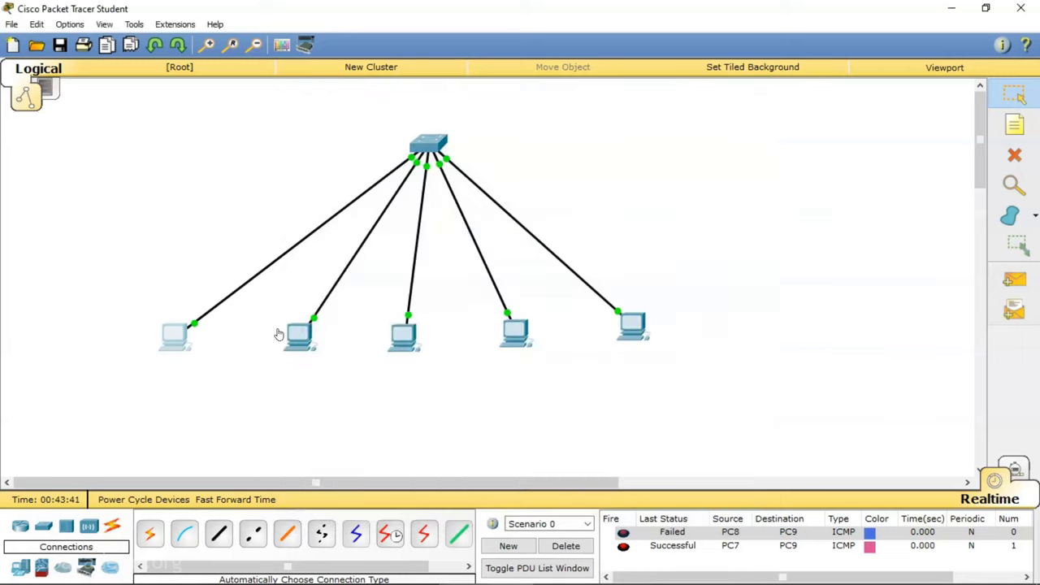
# Paste 255.255.255.0 as the subnet mask on PC7 and PC8.
pyautogui.click(299, 334)
pyautogui.press('Tab')
pyautogui.write('255.255.255.0')
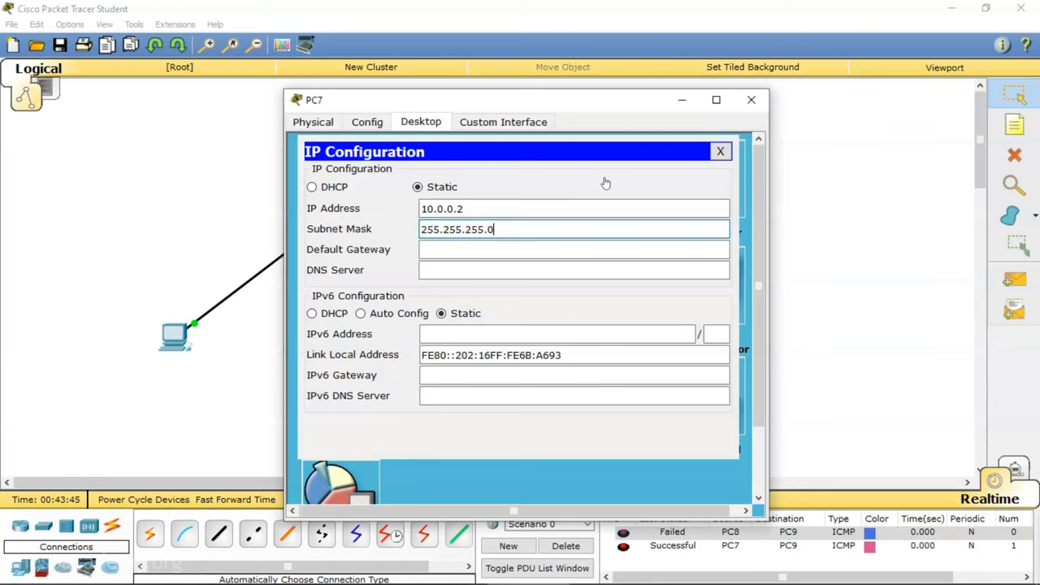
pyautogui.click(751, 99)
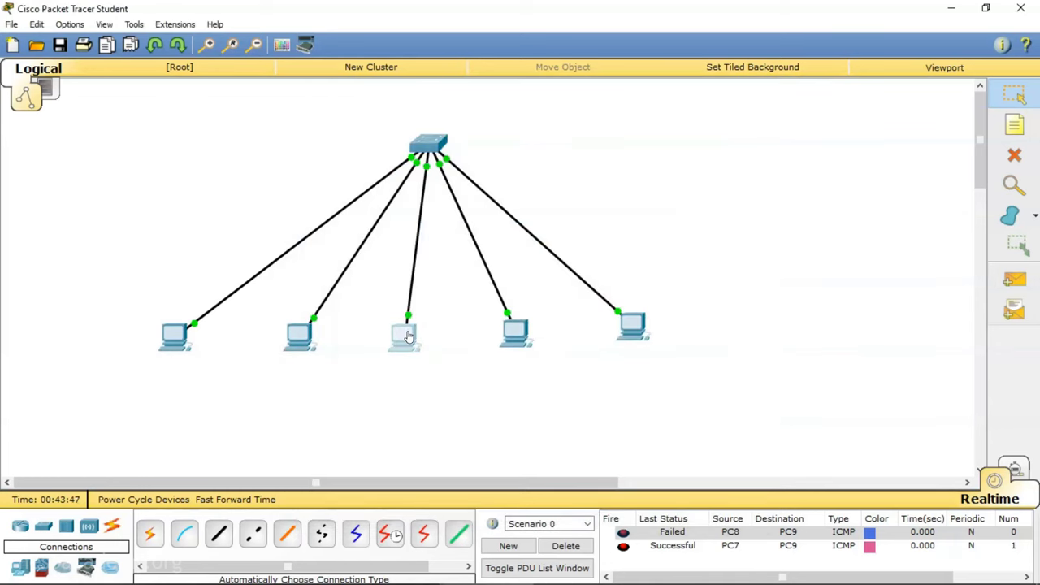
pyautogui.click(407, 336)
pyautogui.click(338, 235)
pyautogui.press('Tab')
pyautogui.write('255.255.255.0')
pyautogui.click(751, 99)
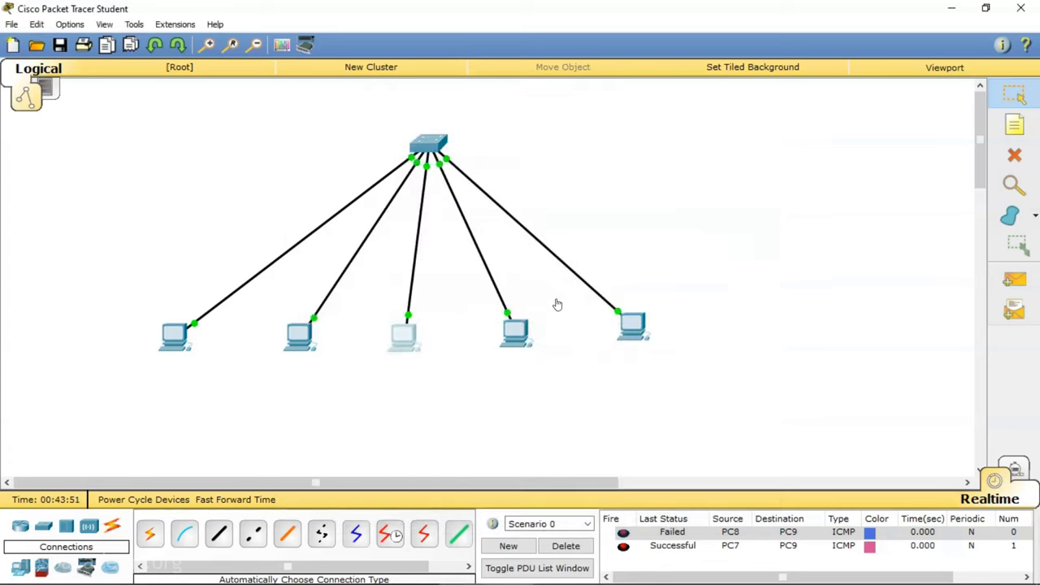
# Set PC9 and PC10 masks to 255.255.255.0, then ping PC8 from PC6 with a simple PDU.
pyautogui.click(513, 333)
pyautogui.click(315, 172)
pyautogui.press('Tab')
pyautogui.write('255.255.255.0')
pyautogui.click(751, 99)
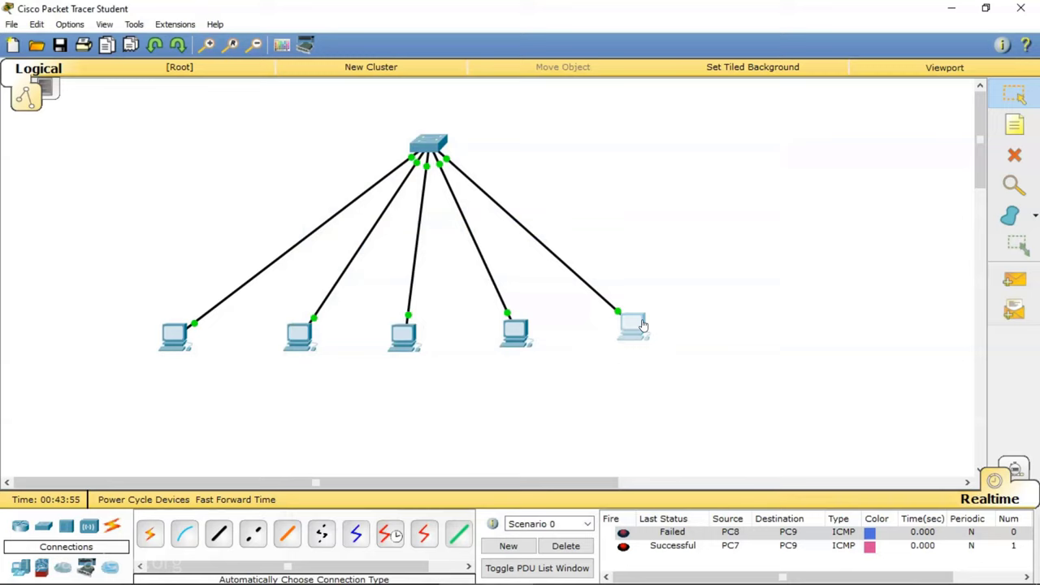
pyautogui.click(642, 326)
pyautogui.click(339, 183)
pyautogui.press('Tab')
pyautogui.write('255.255.255.0')
pyautogui.click(751, 99)
pyautogui.click(1024, 283)
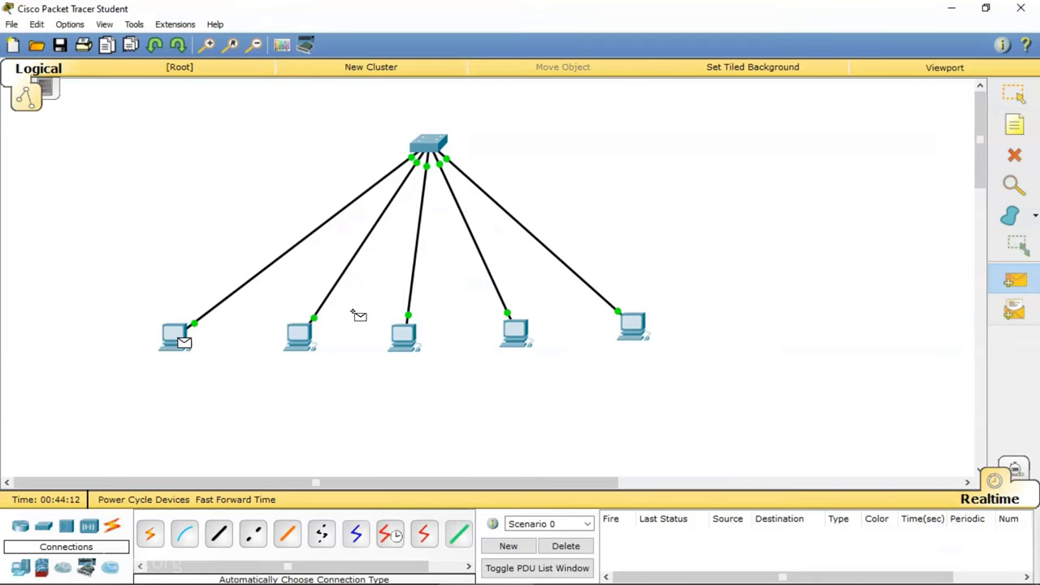
pyautogui.click(405, 336)
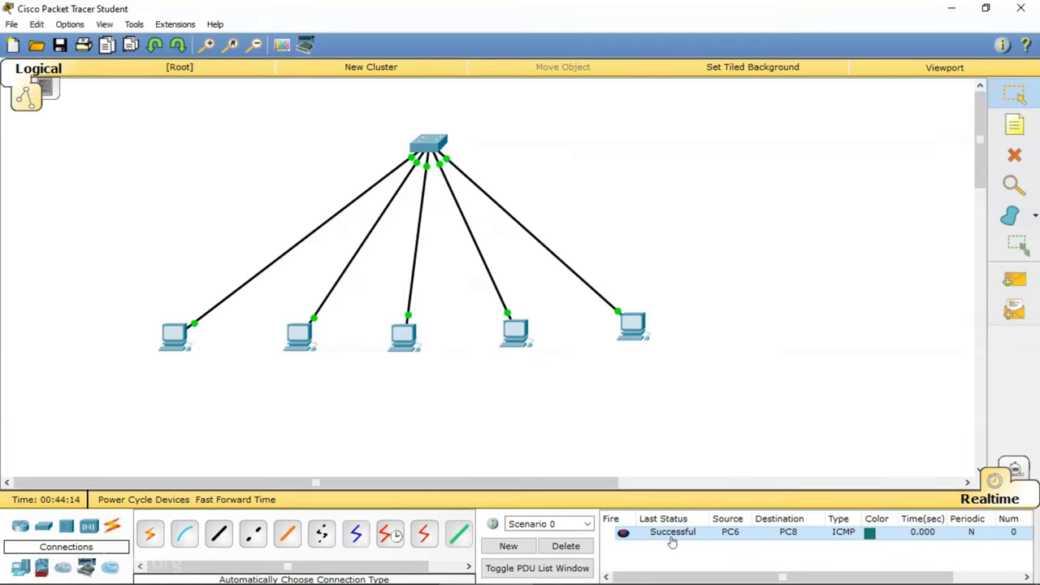
# Edit PC6's IP address and mask fields, then dismiss the resulting invalid-IP error.
pyautogui.click(184, 341)
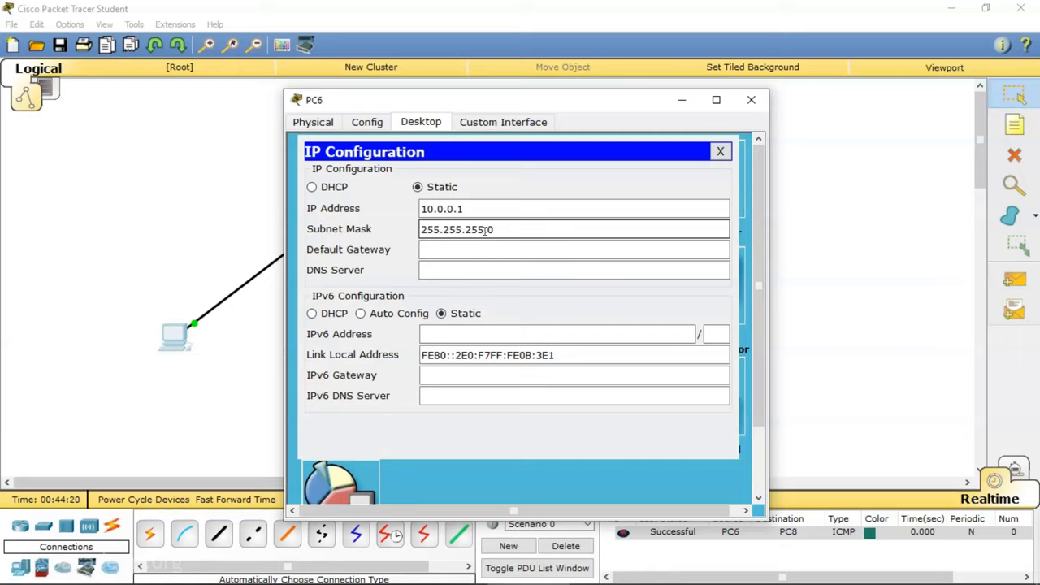
pyautogui.moveTo(483, 230); pyautogui.dragTo(420, 230)
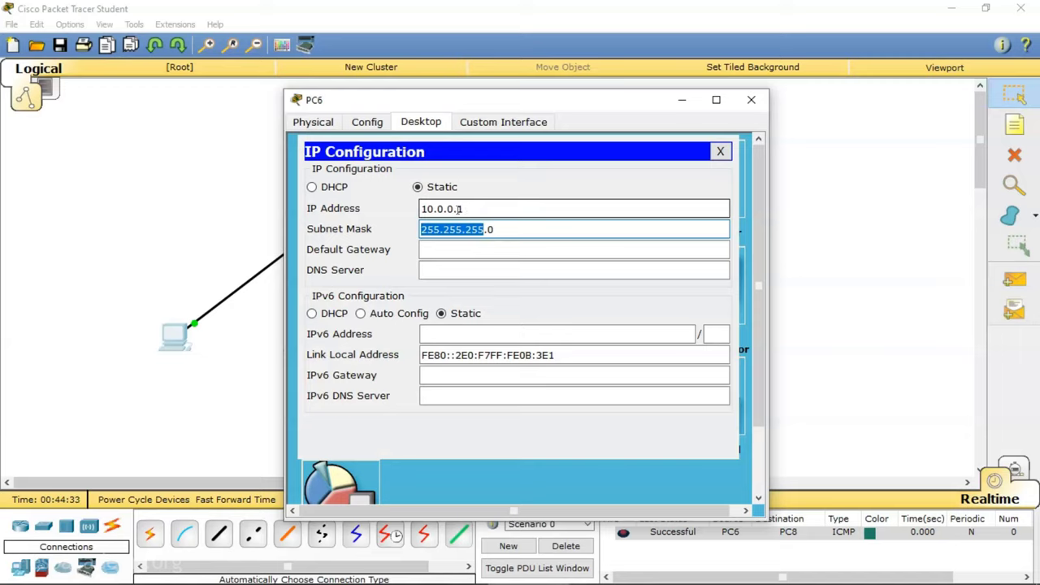
pyautogui.moveTo(457, 209); pyautogui.dragTo(390, 221)
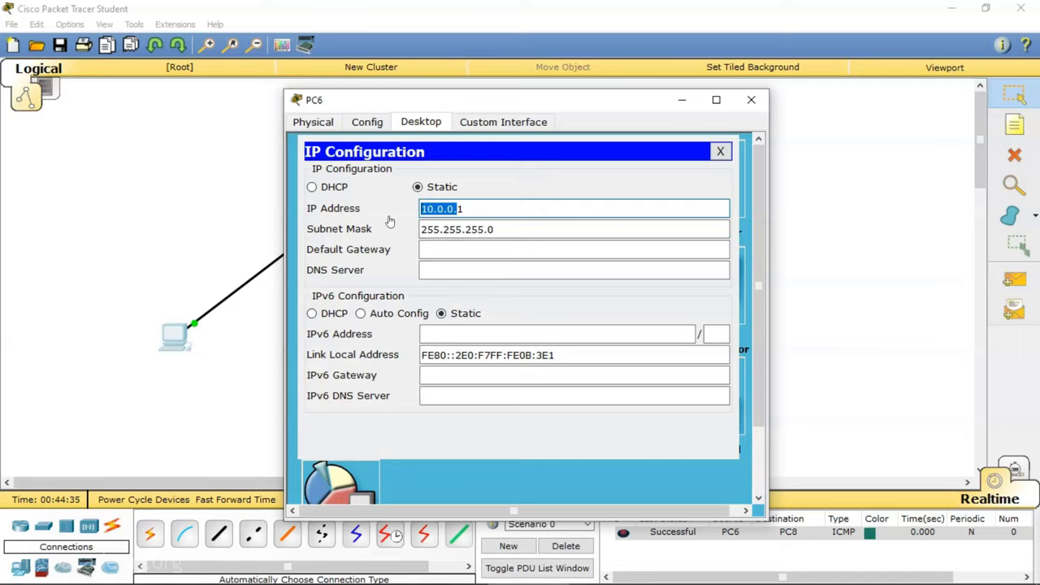
pyautogui.click(461, 209)
pyautogui.click(496, 230)
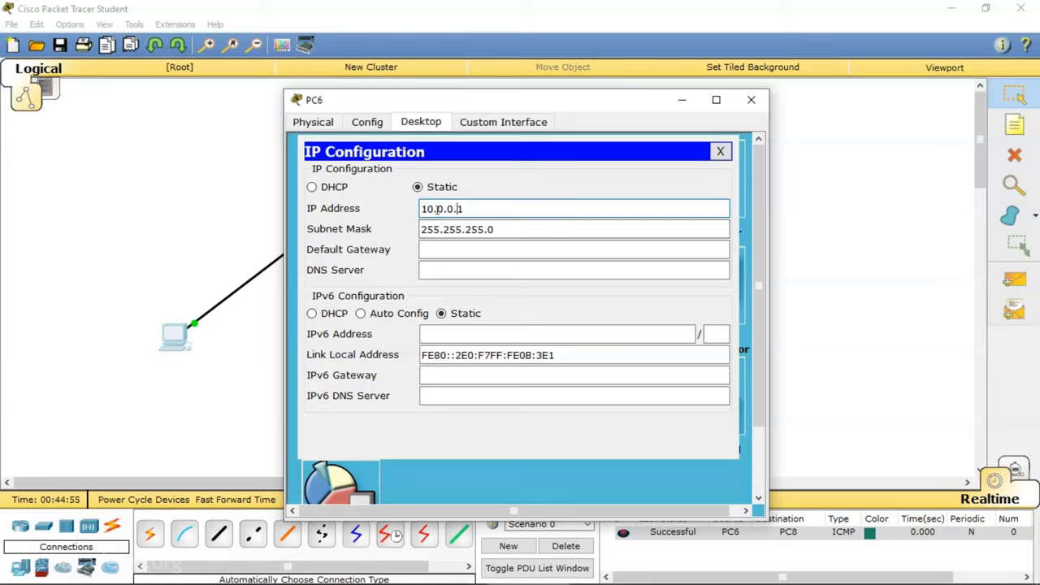
pyautogui.write('6')
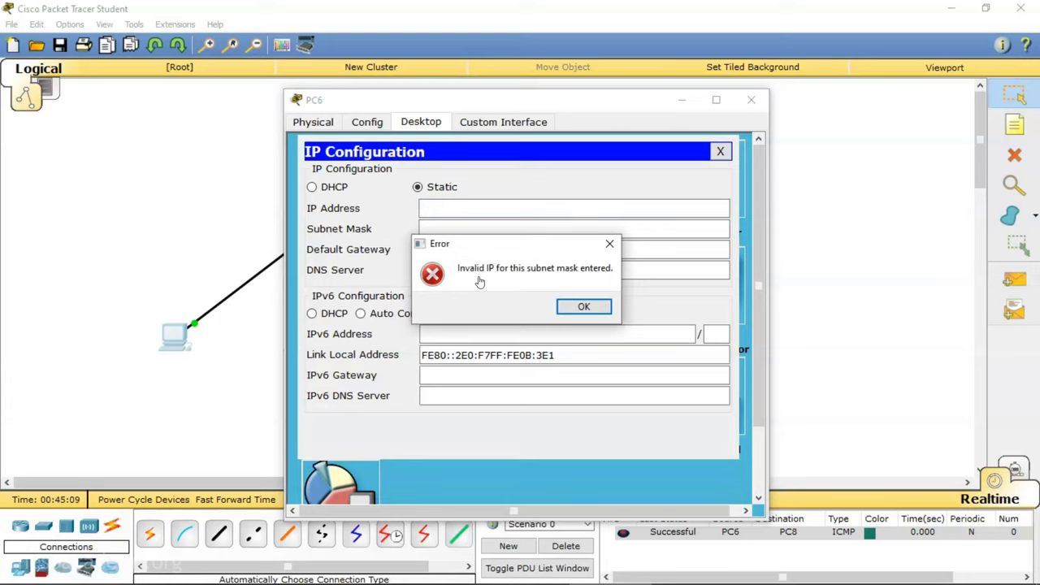
pyautogui.click(577, 307)
# Re-enter PC6's IP 10.0.0.1 with mask 255.255.255.0 and close its window.
pyautogui.write('10.0.0.1')
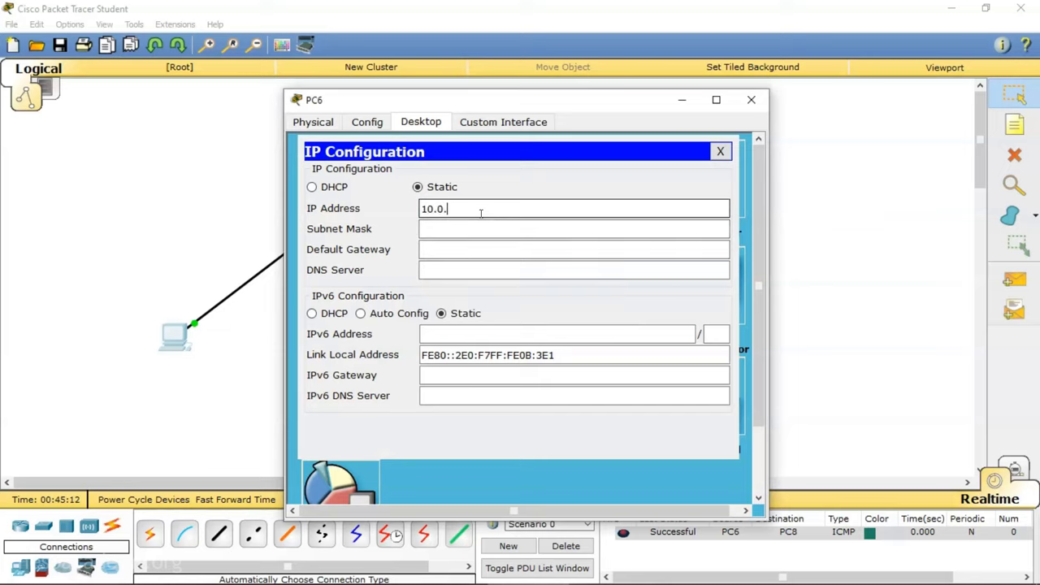
pyautogui.press('Tab')
pyautogui.write('255')
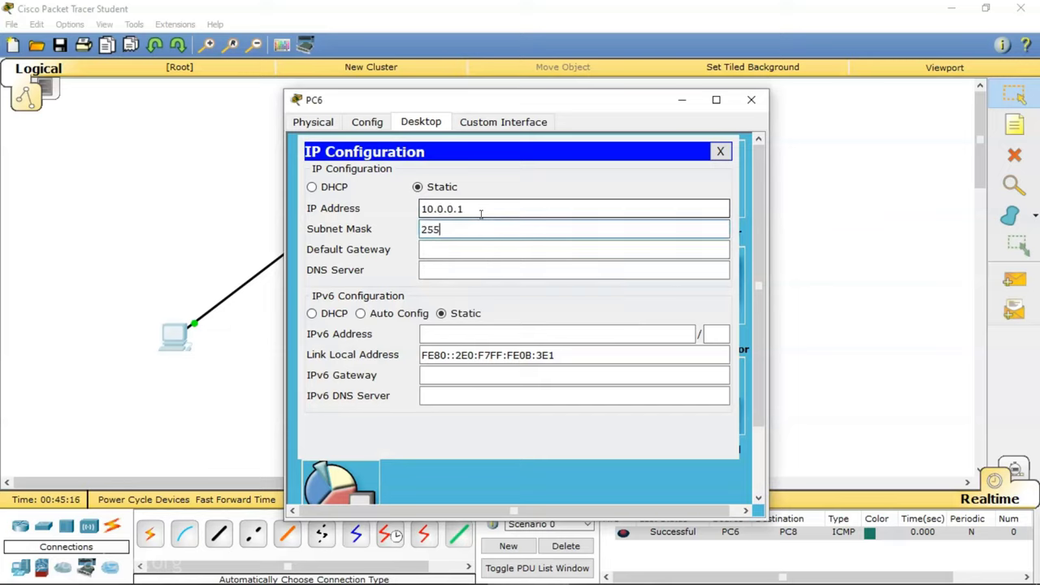
pyautogui.write('.255.255.0')
pyautogui.click(659, 253)
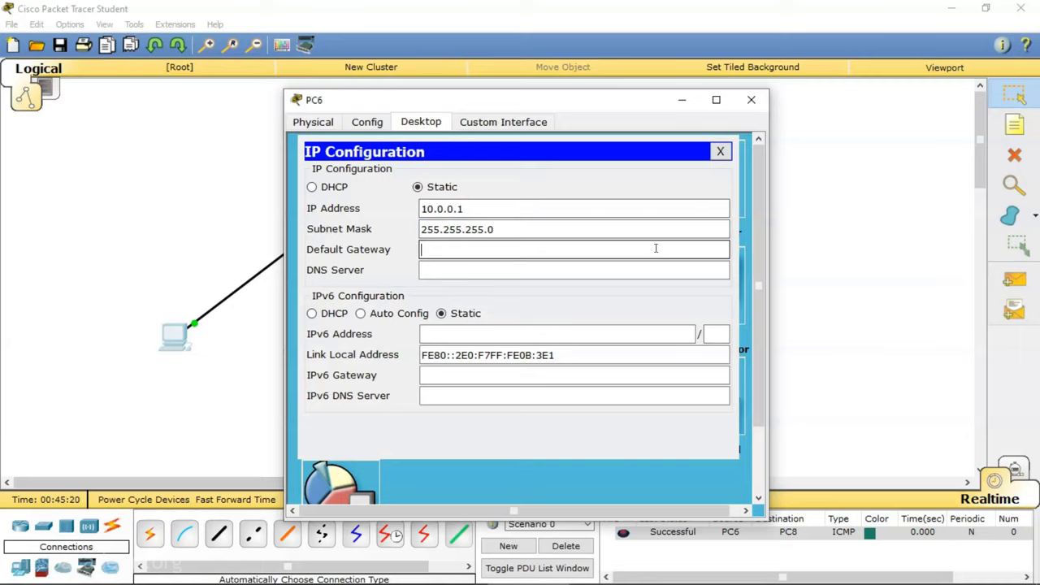
pyautogui.click(751, 99)
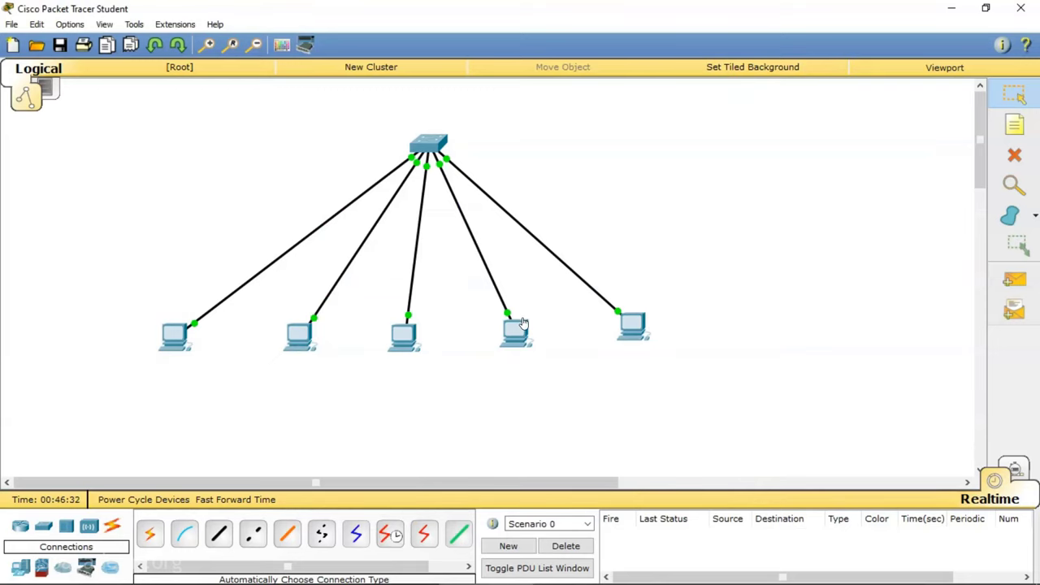
# Ping 10.0.0.4 from PC7's command prompt, receiving 4 of 4 replies, then close PC7.
pyautogui.click(297, 333)
pyautogui.click(606, 176)
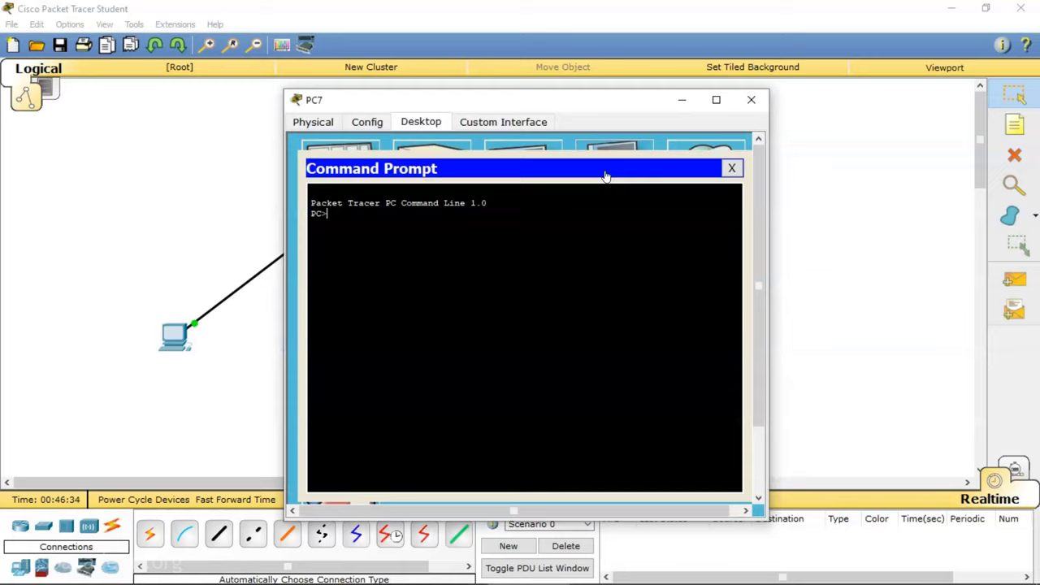
pyautogui.write('ping 10.')
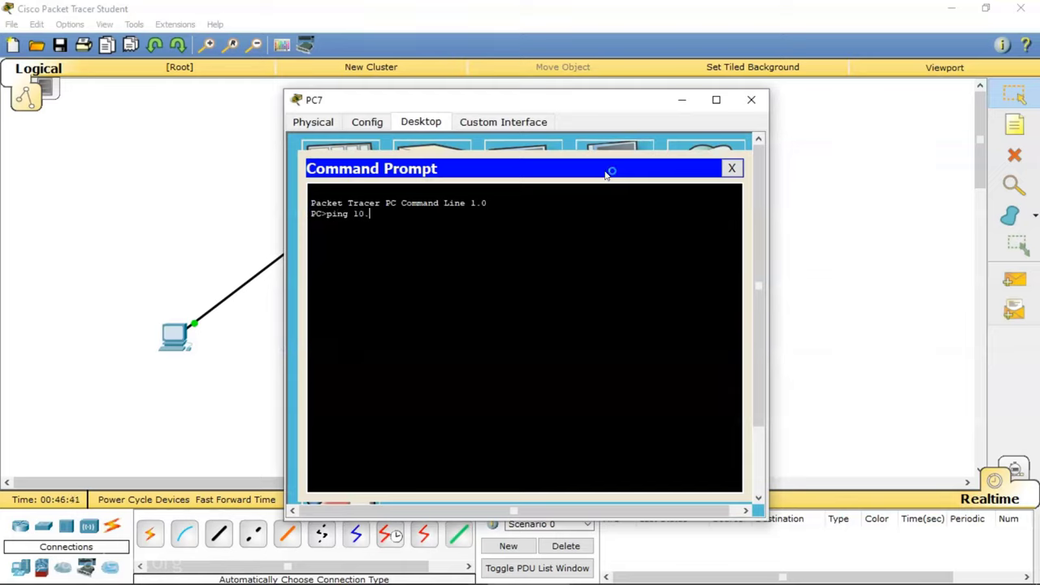
pyautogui.write('0.0.4')
pyautogui.press('Return')
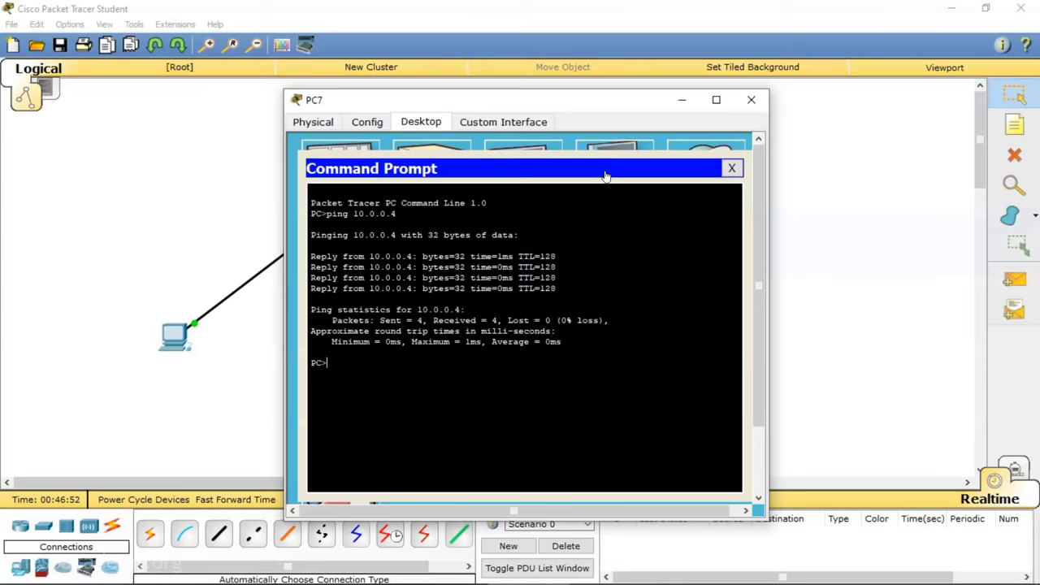
pyautogui.click(751, 99)
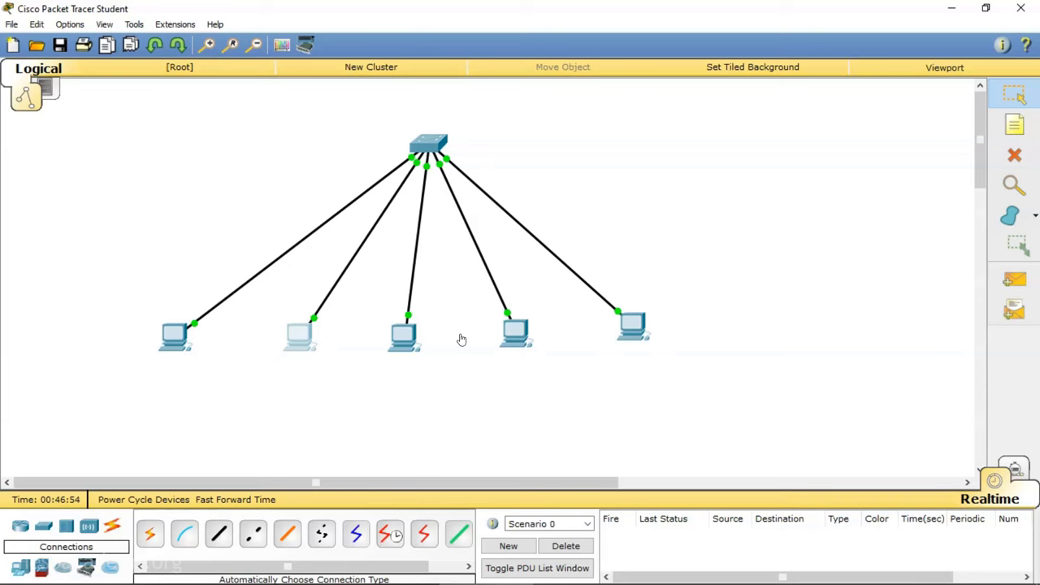
# Check PC9's IP configuration, then close its window.
pyautogui.click(515, 332)
pyautogui.click(348, 200)
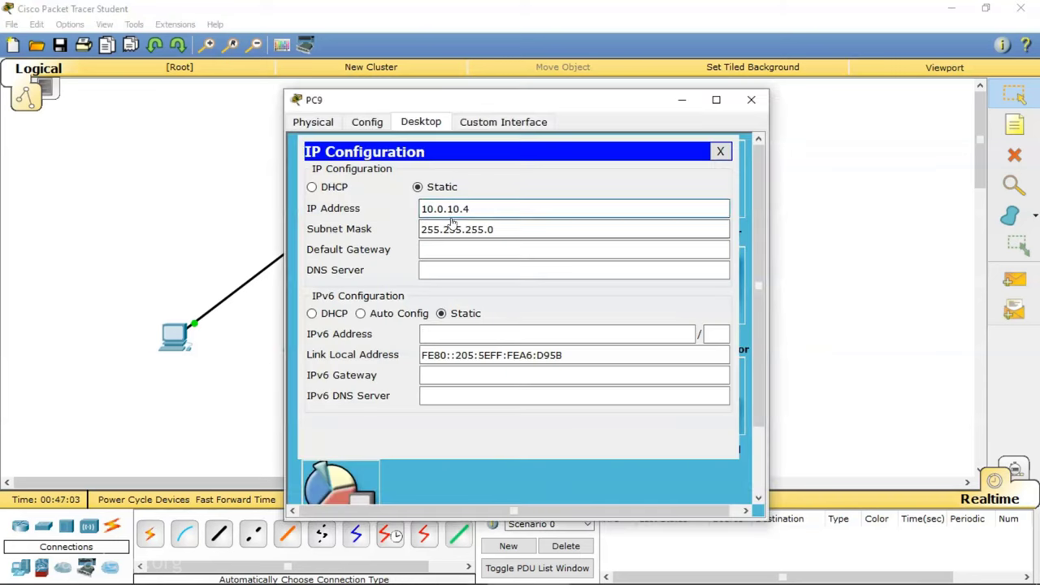
pyautogui.click(549, 246)
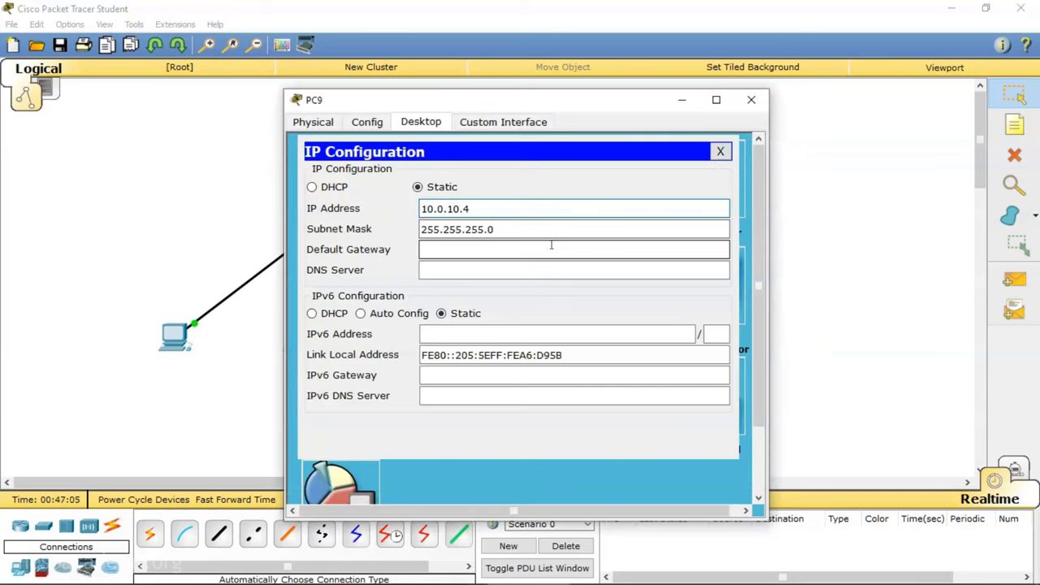
pyautogui.click(750, 105)
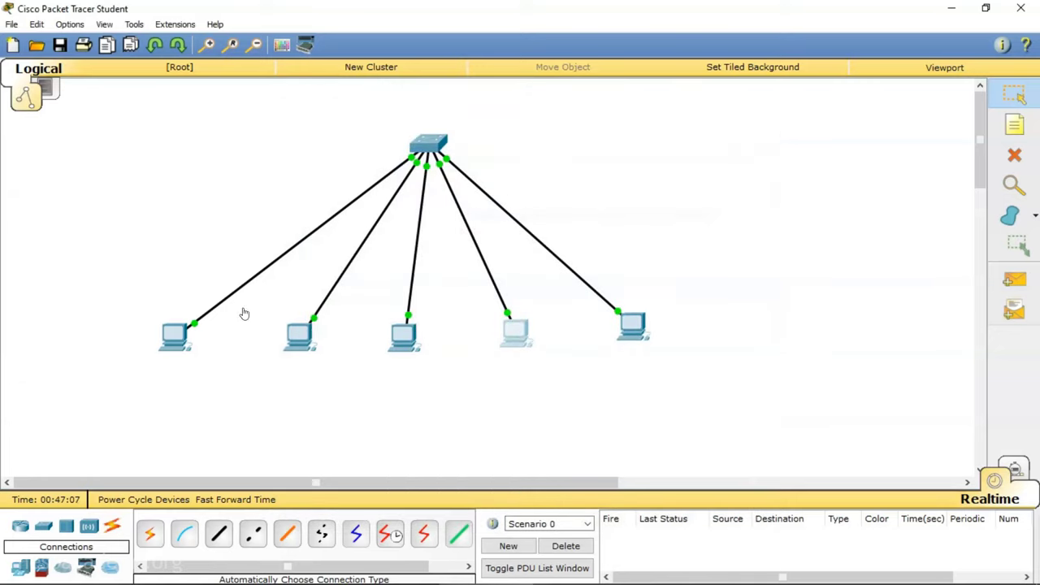
# Ping 10.0.10.4 from PC7, which times out, then review PC7's 10.0.0.2 IP configuration.
pyautogui.click(312, 333)
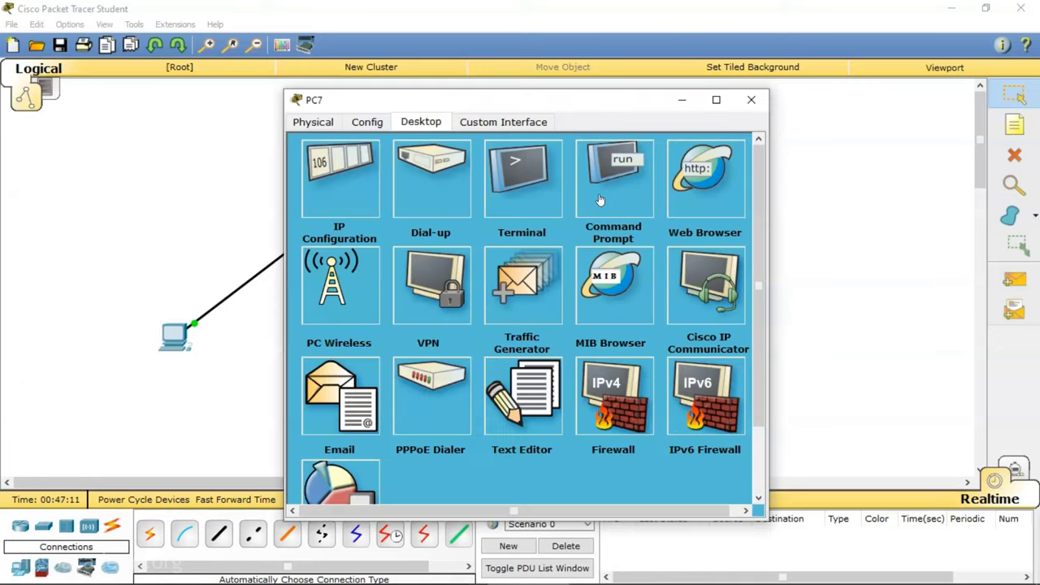
pyautogui.click(606, 195)
pyautogui.write('ping 10.0.10.4')
pyautogui.press('Return')
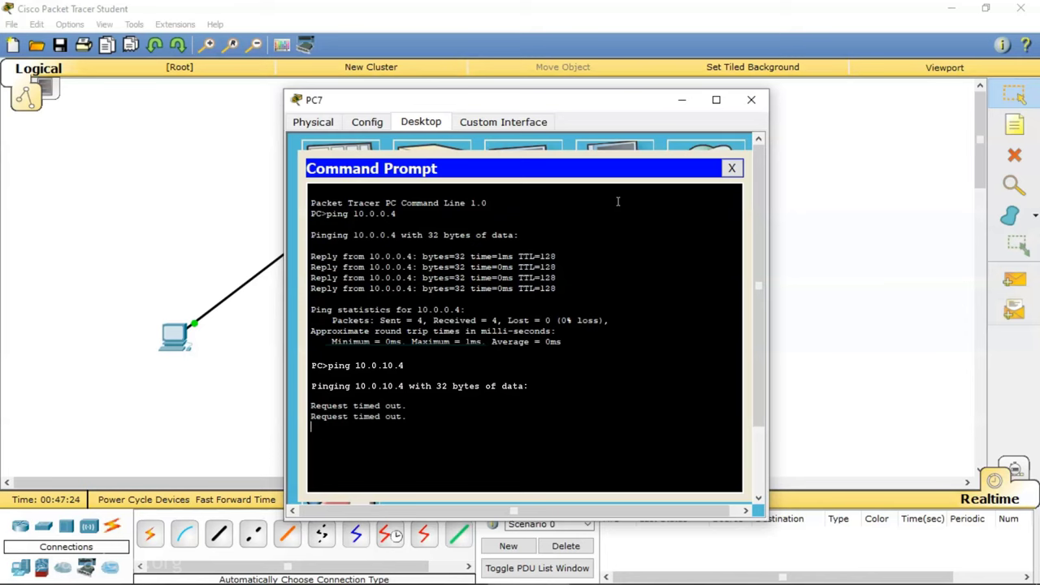
pyautogui.click(732, 168)
pyautogui.click(364, 180)
pyautogui.moveTo(478, 229); pyautogui.dragTo(414, 243)
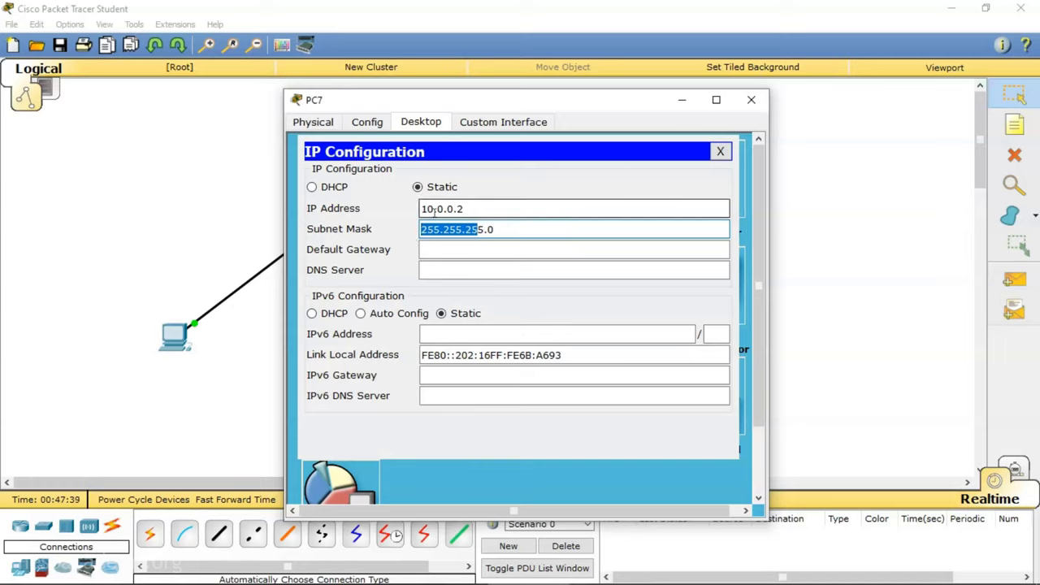
# Close PC7 and view PC9's address 10.0.10.4 / 255.255.255.0, a different subnet from PC7.
pyautogui.click(422, 208)
pyautogui.moveTo(423, 208); pyautogui.dragTo(454, 209)
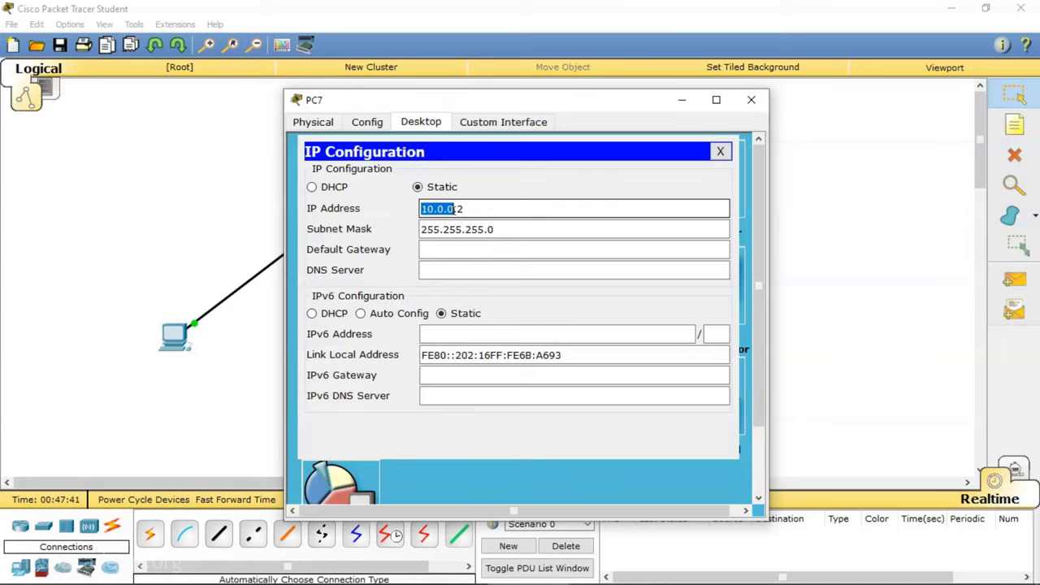
pyautogui.click(751, 100)
pyautogui.click(519, 330)
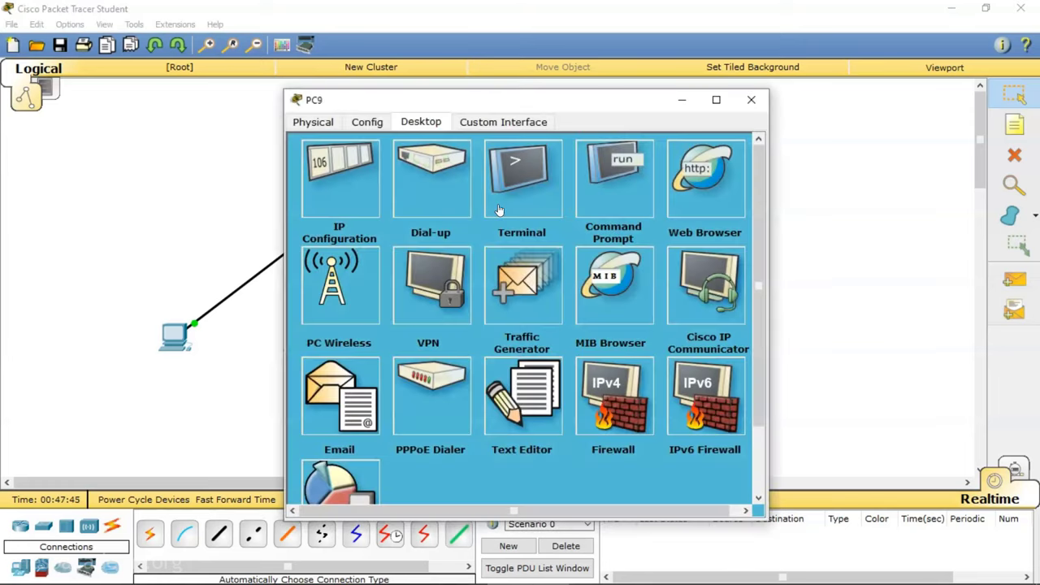
pyautogui.click(366, 181)
pyautogui.click(445, 209)
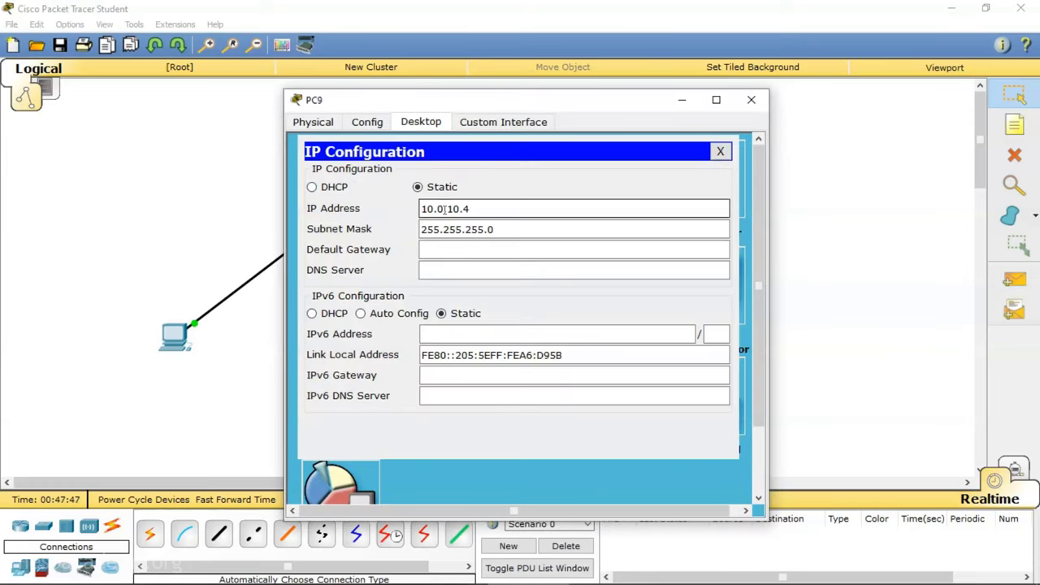
pyautogui.click(591, 332)
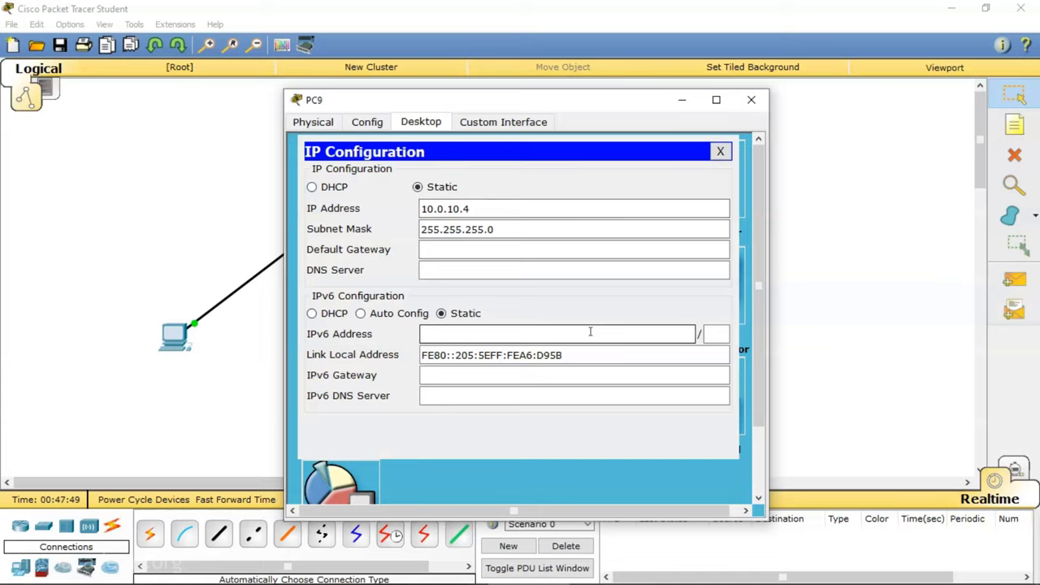